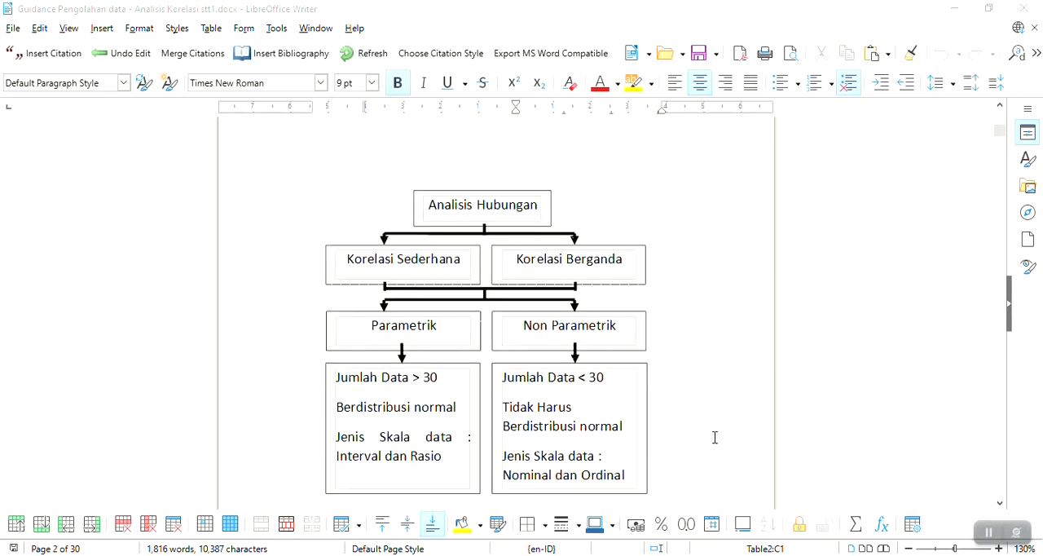
{"action": "scroll", "coordinate": [706, 438], "scroll_direction": "down", "scroll_amount": 1}
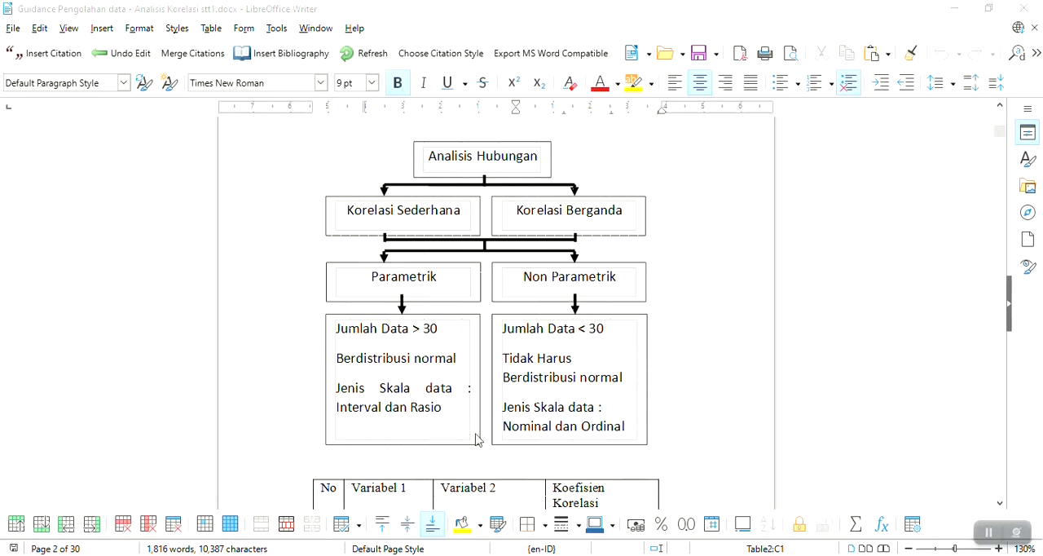
Review the correlation analysis overview diagram and the section on the Spearman correlation's definition, uses and assumptions
{"action": "scroll", "coordinate": [677, 459], "scroll_direction": "down", "scroll_amount": 10}
{"action": "scroll", "coordinate": [679, 459], "scroll_direction": "down", "scroll_amount": 3}
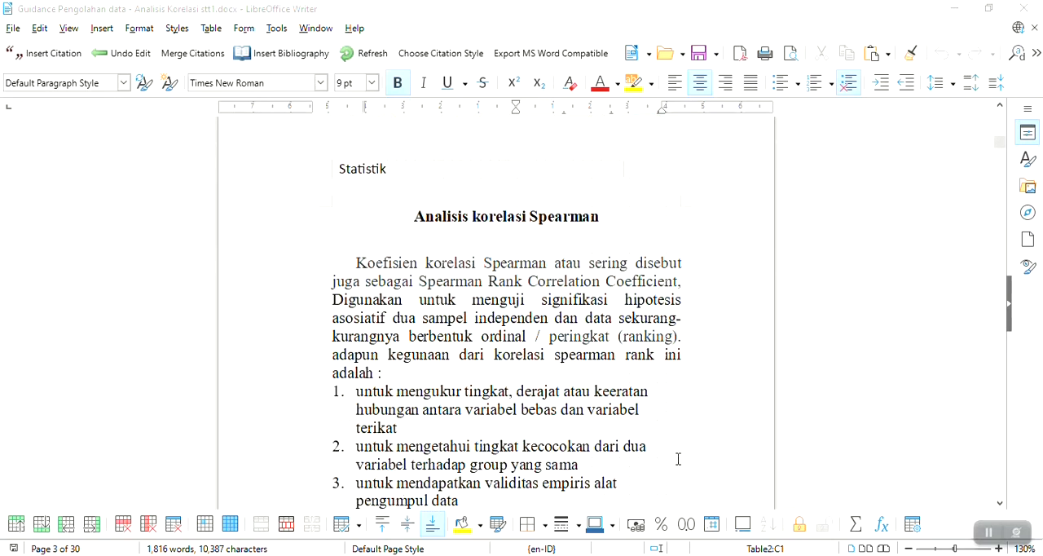
{"action": "scroll", "coordinate": [678, 459], "scroll_direction": "down", "scroll_amount": 2}
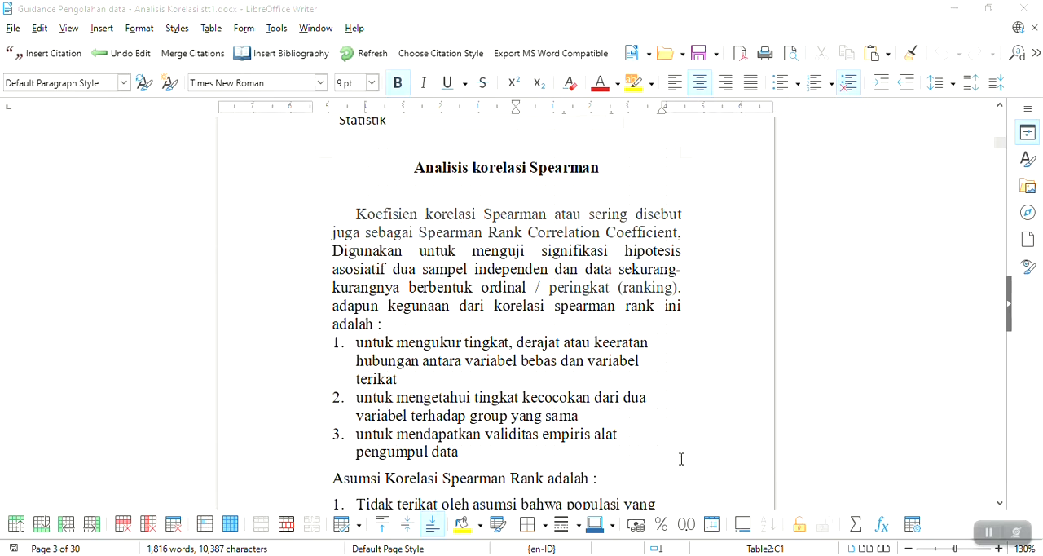
{"action": "scroll", "coordinate": [682, 459], "scroll_direction": "down", "scroll_amount": 6}
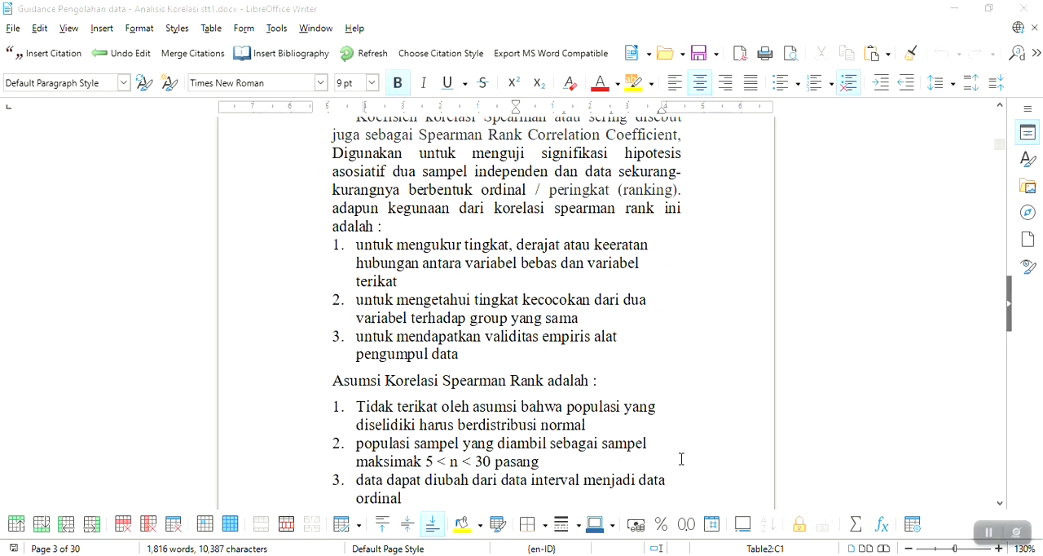
{"action": "scroll", "coordinate": [682, 459], "scroll_direction": "down", "scroll_amount": 12}
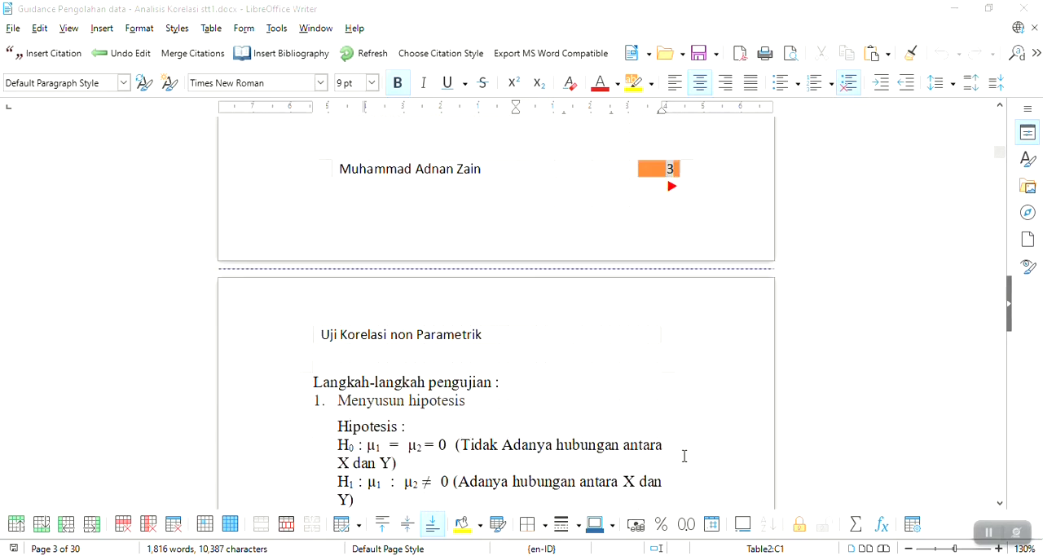
Read the Spearman testing steps from formulating the hypotheses through to the formula for data without tied ranks
{"action": "scroll", "coordinate": [684, 456], "scroll_direction": "down", "scroll_amount": 3}
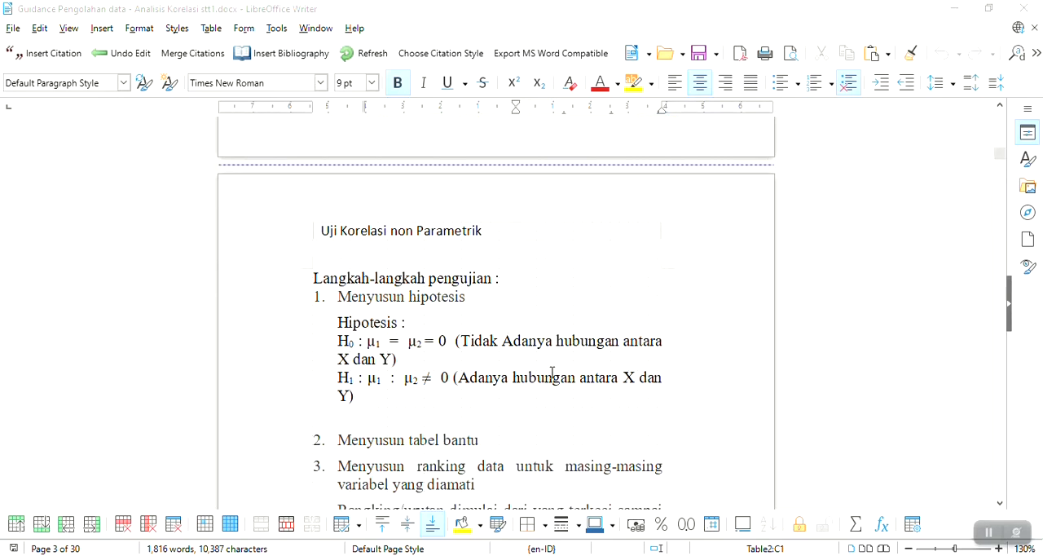
{"action": "scroll", "coordinate": [552, 372], "scroll_direction": "up", "scroll_amount": 10}
{"action": "scroll", "coordinate": [554, 372], "scroll_direction": "down", "scroll_amount": 10}
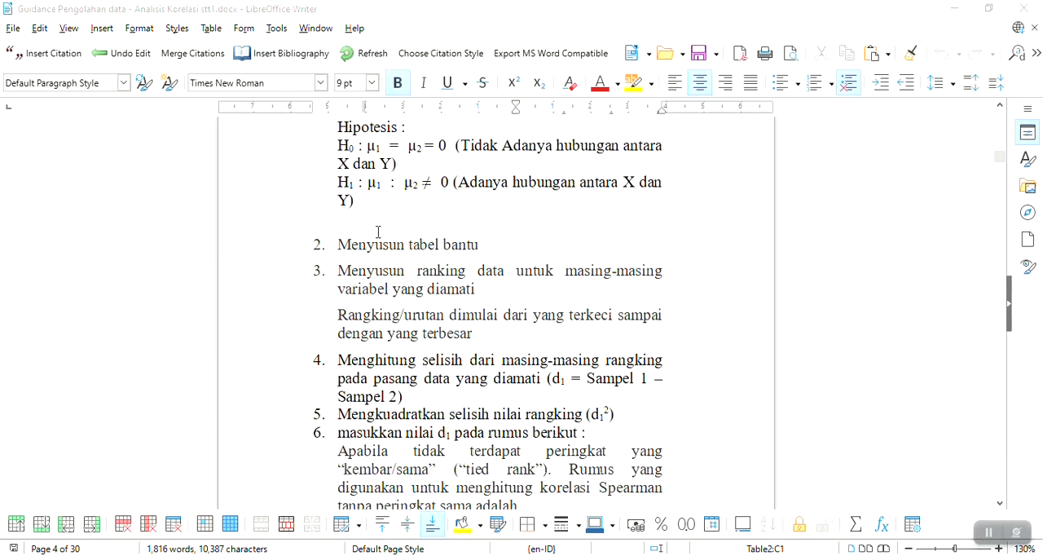
{"action": "scroll", "coordinate": [626, 353], "scroll_direction": "down", "scroll_amount": 1}
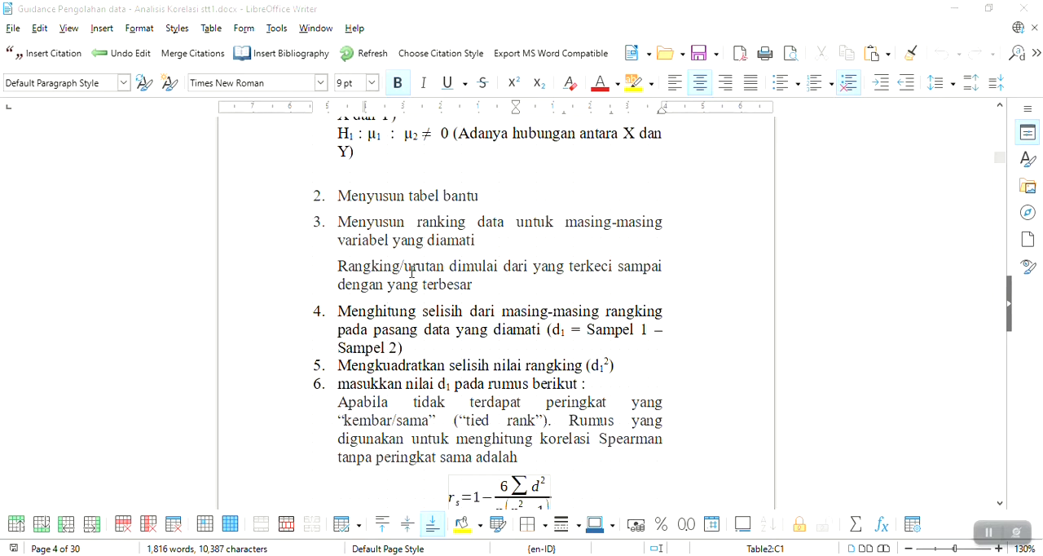
{"action": "scroll", "coordinate": [412, 271], "scroll_direction": "down", "scroll_amount": 1}
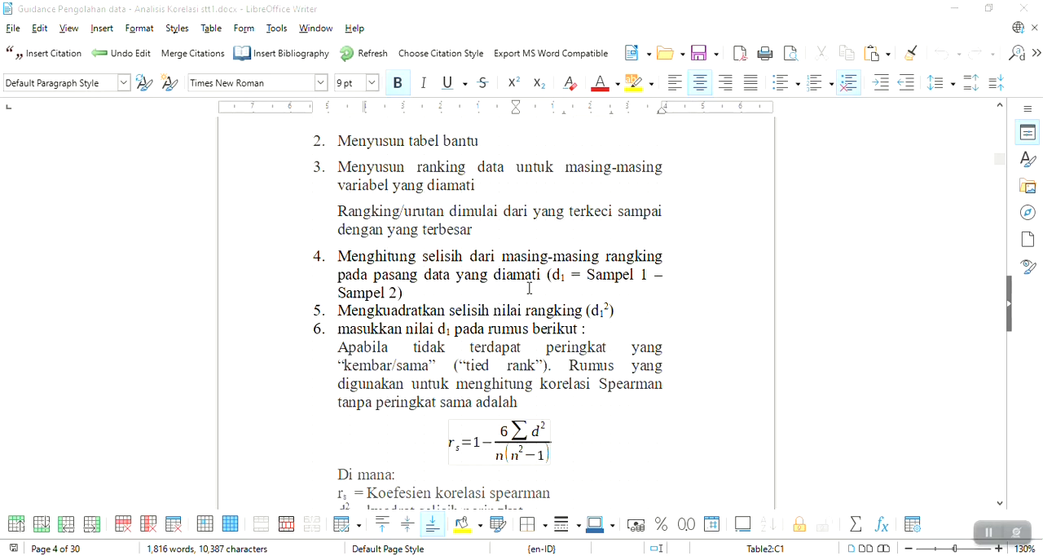
{"action": "scroll", "coordinate": [529, 287], "scroll_direction": "down", "scroll_amount": 1}
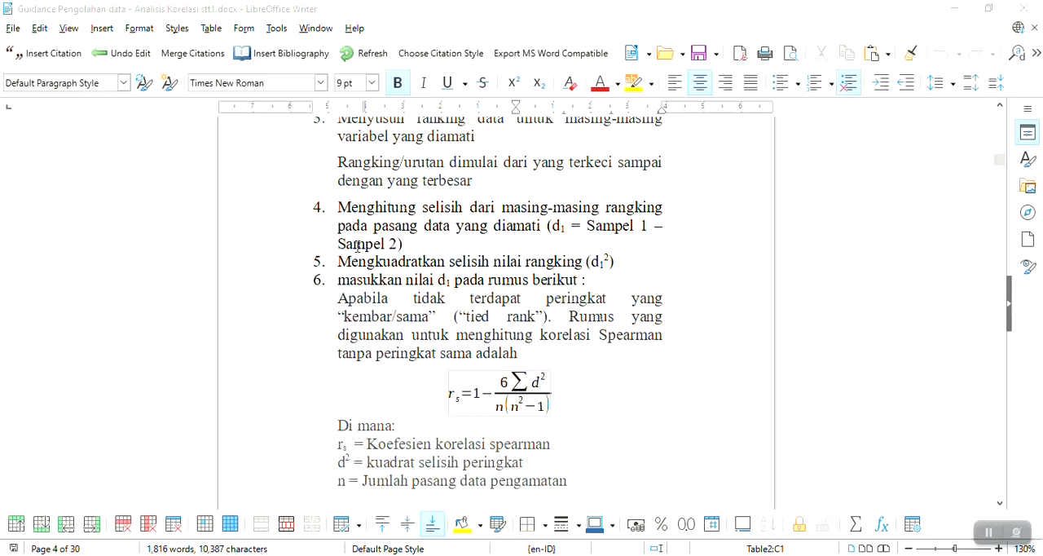
{"action": "scroll", "coordinate": [333, 322], "scroll_direction": "down", "scroll_amount": 1}
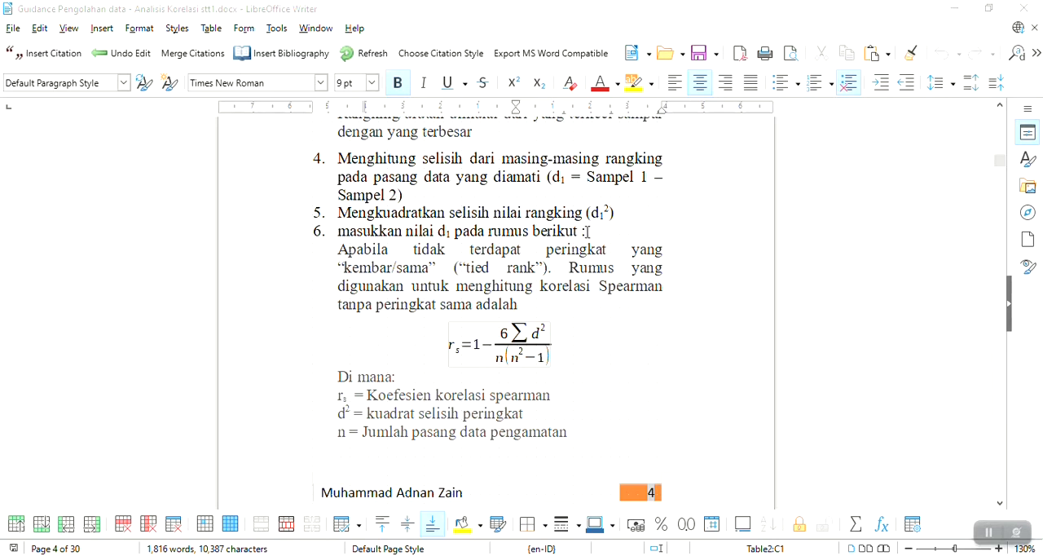
{"action": "scroll", "coordinate": [530, 351], "scroll_direction": "down", "scroll_amount": 1}
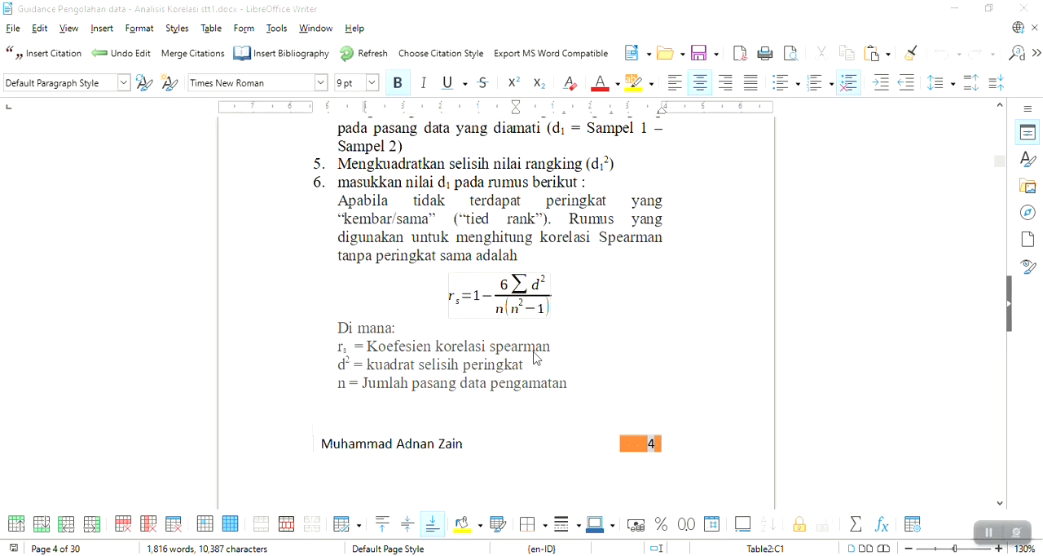
Examine the Spearman formulas for tied ranks, the decision criteria and the two-tail Spearman table
{"action": "scroll", "coordinate": [534, 353], "scroll_direction": "down", "scroll_amount": 5}
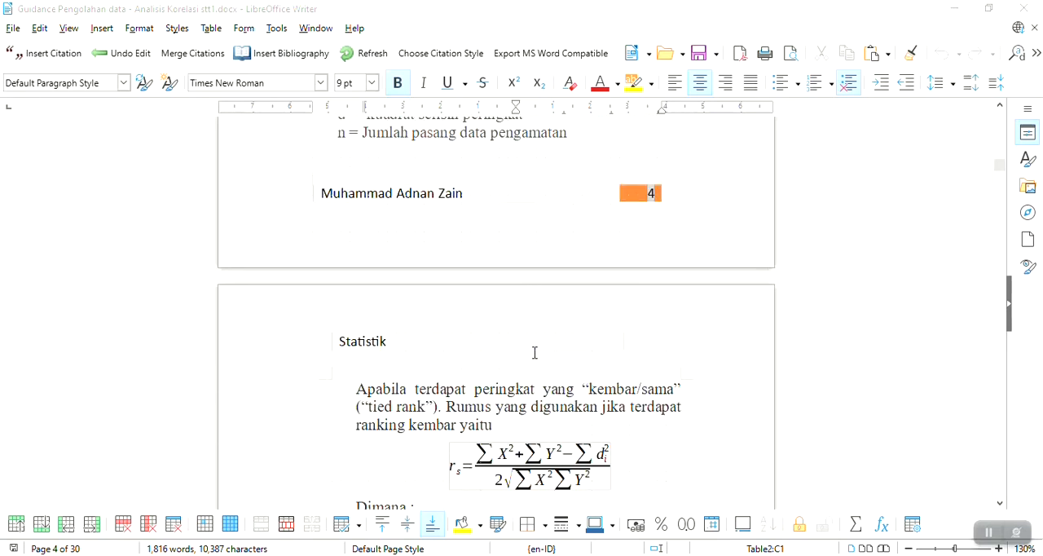
{"action": "scroll", "coordinate": [535, 352], "scroll_direction": "up", "scroll_amount": 4}
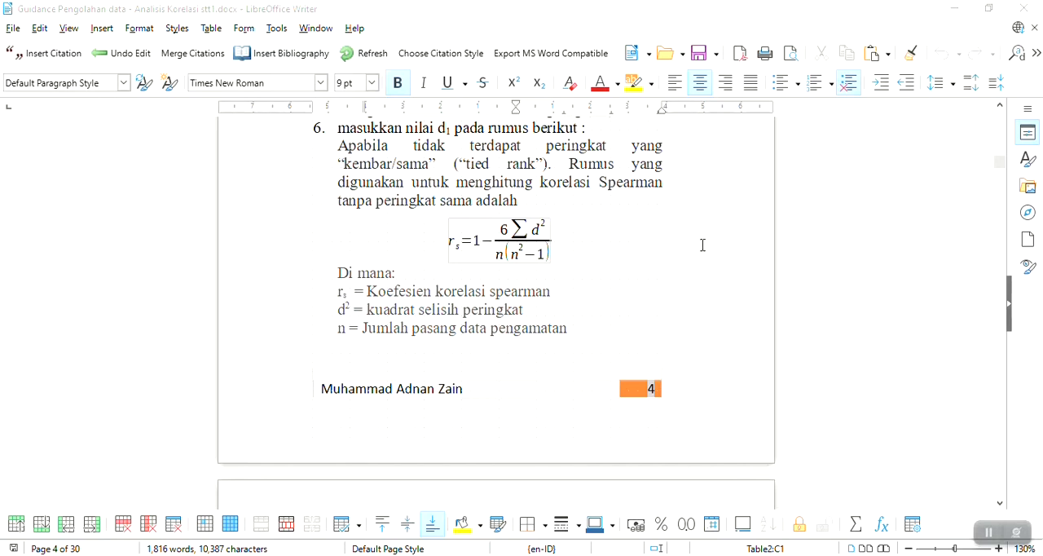
{"action": "scroll", "coordinate": [701, 263], "scroll_direction": "down", "scroll_amount": 5}
{"action": "scroll", "coordinate": [702, 264], "scroll_direction": "down", "scroll_amount": 2}
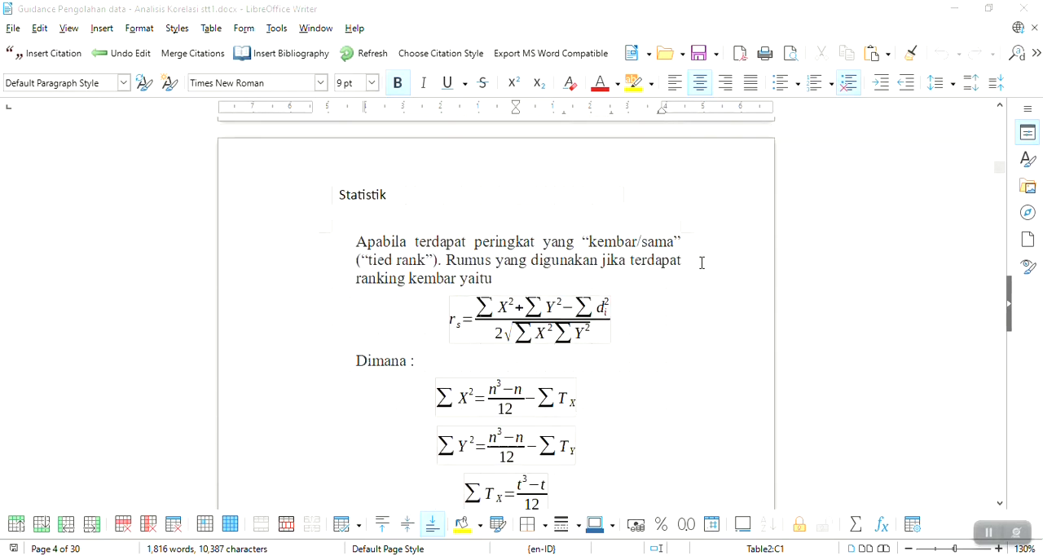
{"action": "scroll", "coordinate": [702, 263], "scroll_direction": "down", "scroll_amount": 1}
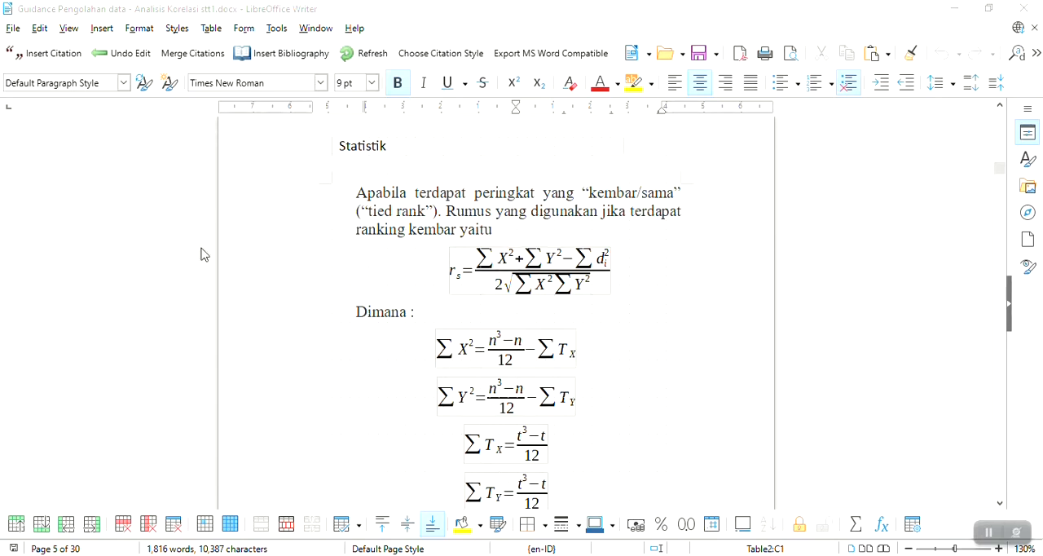
{"action": "scroll", "coordinate": [617, 319], "scroll_direction": "down", "scroll_amount": 1}
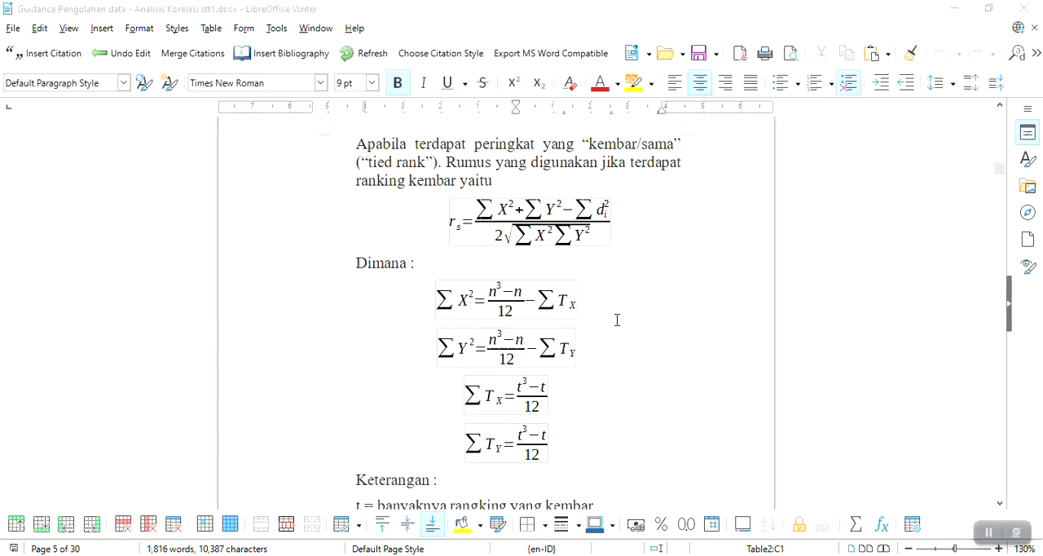
{"action": "scroll", "coordinate": [675, 282], "scroll_direction": "down", "scroll_amount": 2}
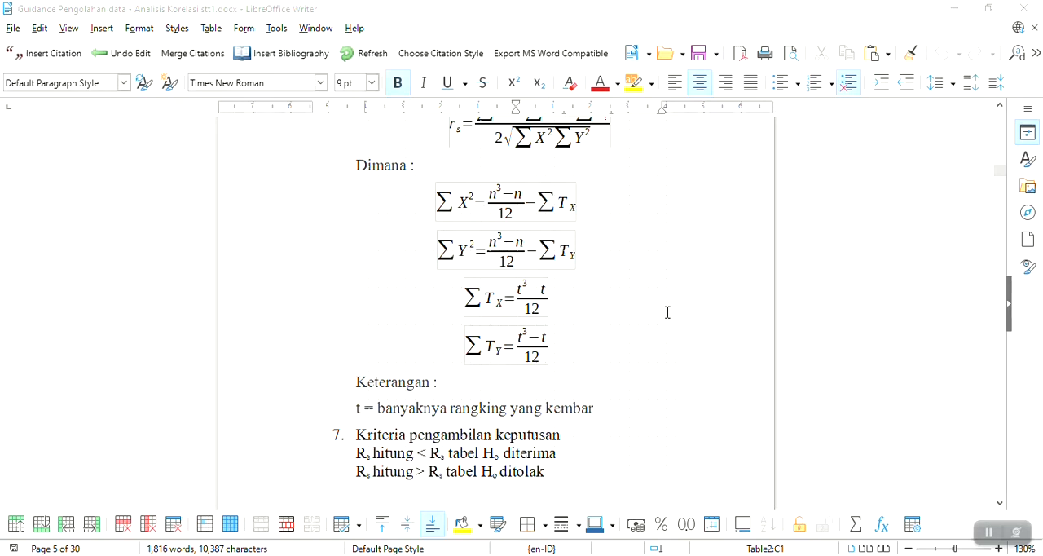
{"action": "scroll", "coordinate": [668, 312], "scroll_direction": "down", "scroll_amount": 4}
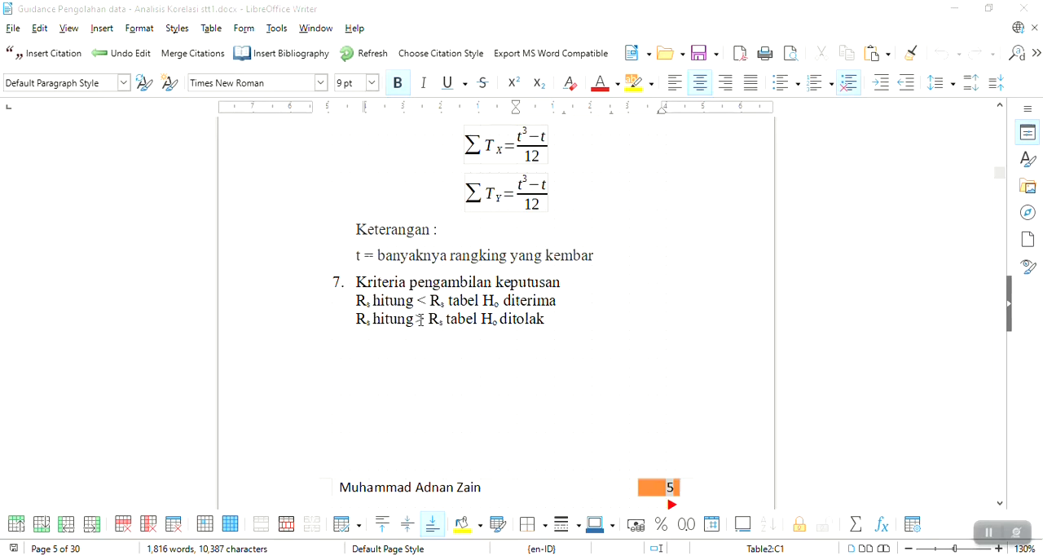
{"action": "scroll", "coordinate": [420, 319], "scroll_direction": "down", "scroll_amount": 1}
{"action": "scroll", "coordinate": [422, 319], "scroll_direction": "down", "scroll_amount": 7}
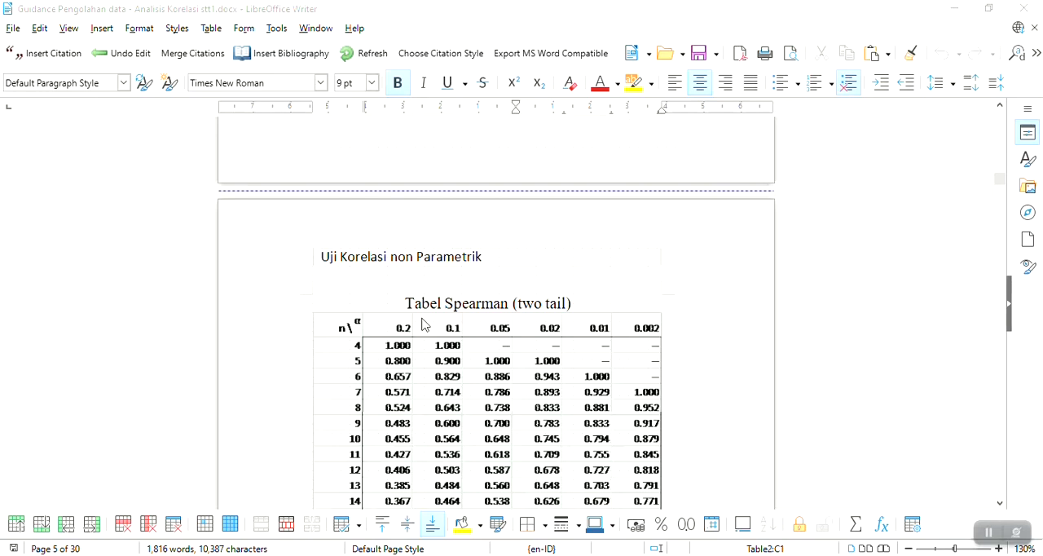
{"action": "scroll", "coordinate": [424, 324], "scroll_direction": "down", "scroll_amount": 20}
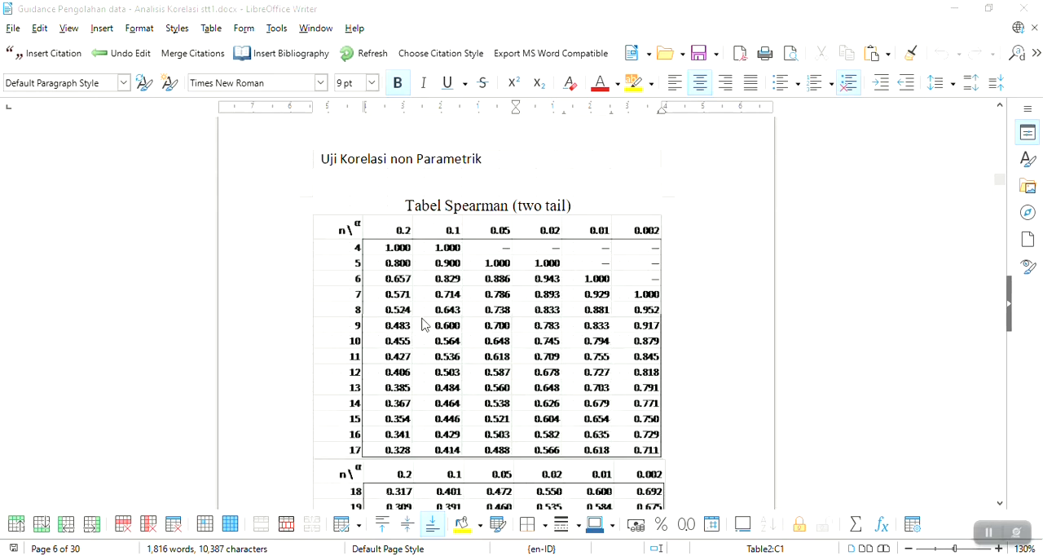
Read Contoh Soal 1 and examine its table of written exam and sales rankings for the 10 salesmen
{"action": "scroll", "coordinate": [425, 319], "scroll_direction": "down", "scroll_amount": 10}
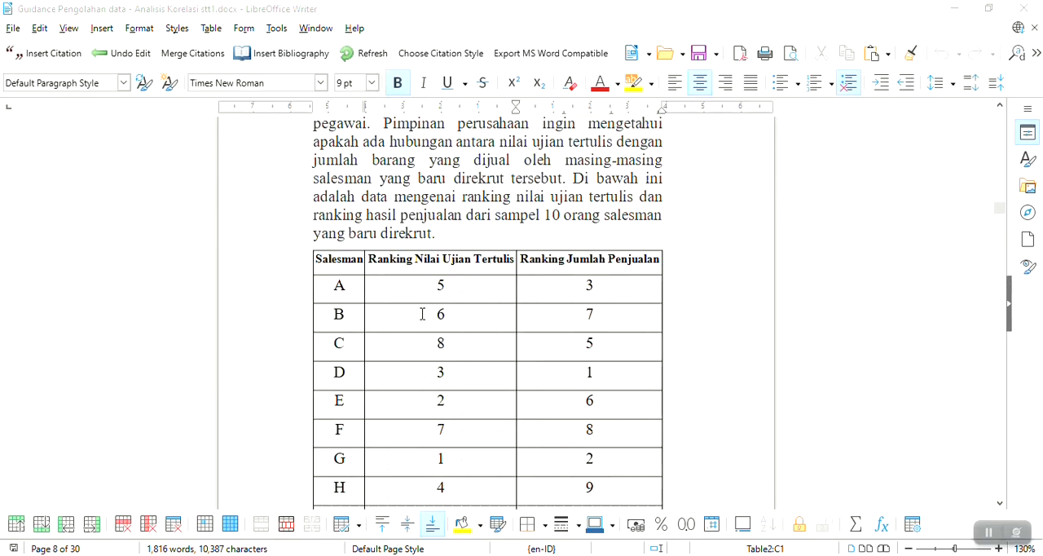
{"action": "scroll", "coordinate": [424, 319], "scroll_direction": "up", "scroll_amount": 5}
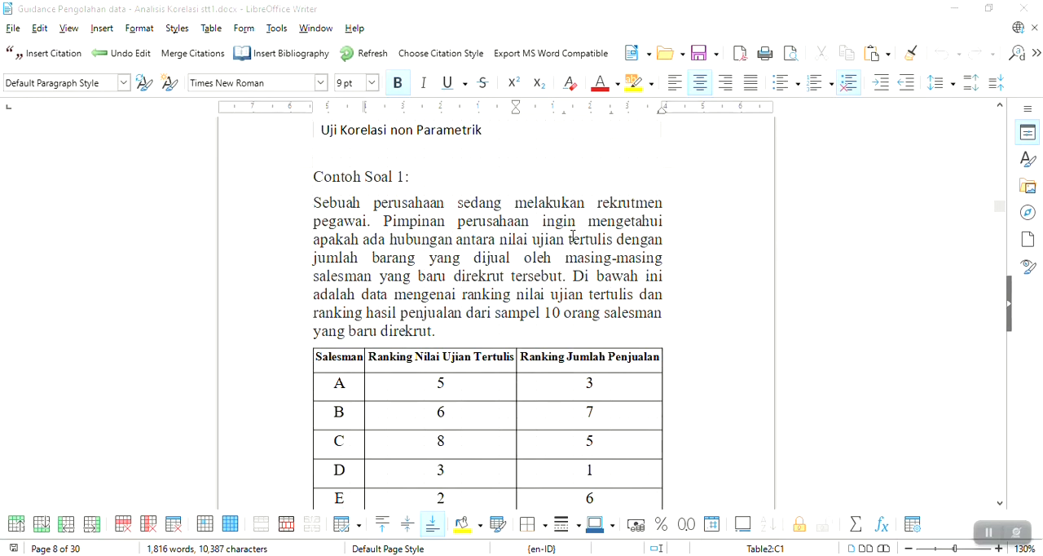
{"action": "scroll", "coordinate": [567, 234], "scroll_direction": "down", "scroll_amount": 1}
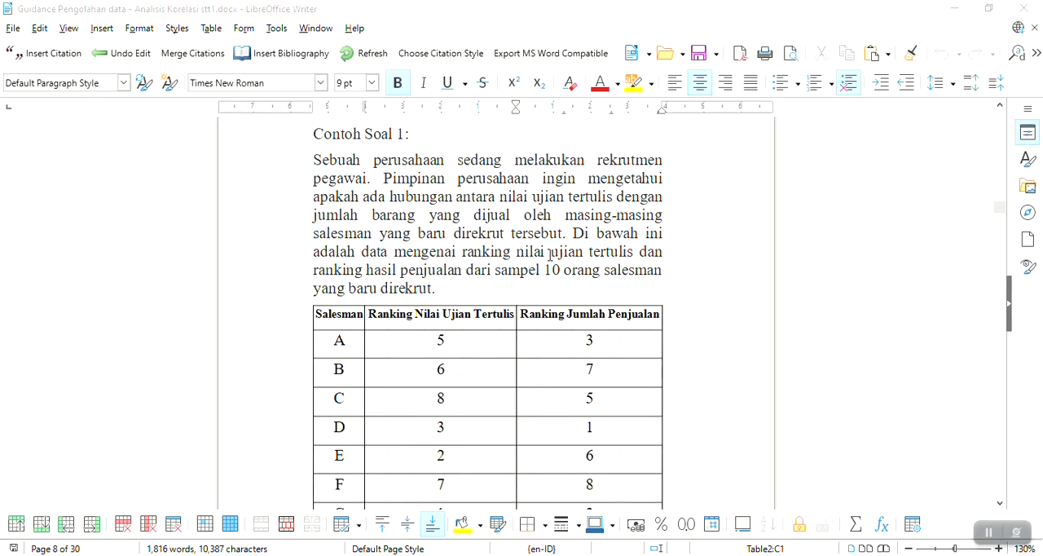
{"action": "scroll", "coordinate": [568, 257], "scroll_direction": "down", "scroll_amount": 1}
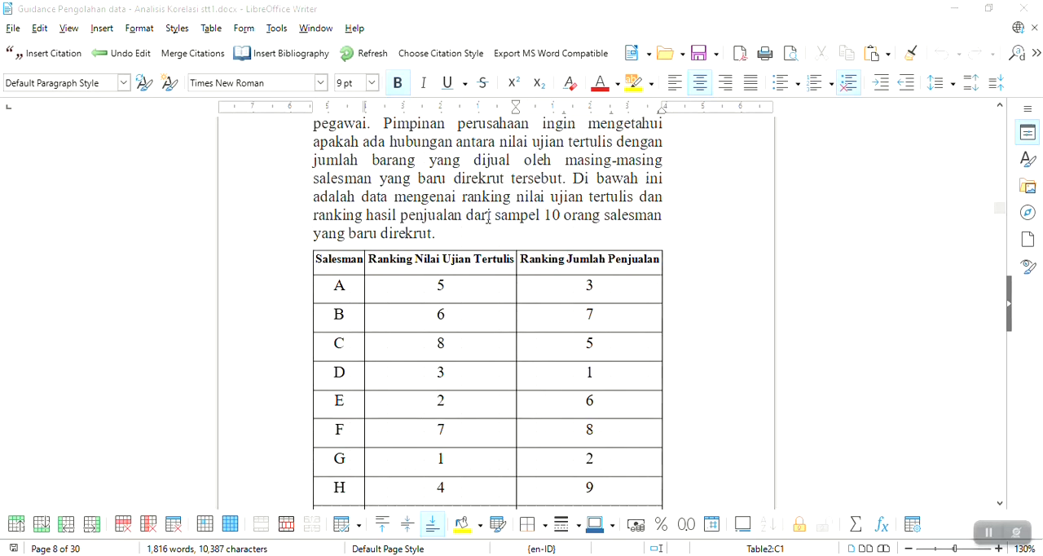
{"action": "left_click_drag", "start_coordinate": [488, 216], "coordinate": [654, 216]}
{"action": "left_click", "coordinate": [463, 235]}
{"action": "scroll", "coordinate": [463, 233], "scroll_direction": "down", "scroll_amount": 1}
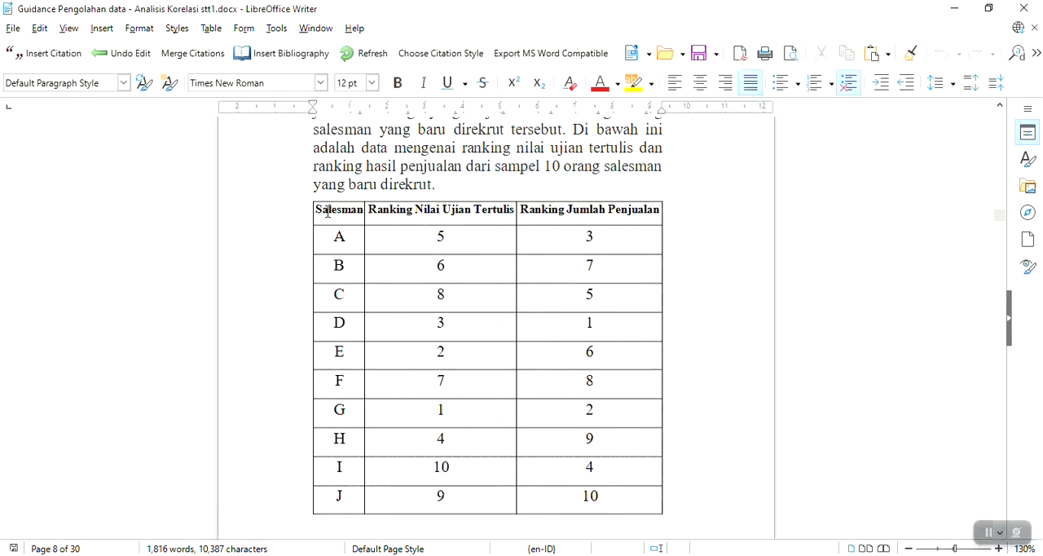
{"action": "left_click_drag", "start_coordinate": [328, 211], "coordinate": [337, 494]}
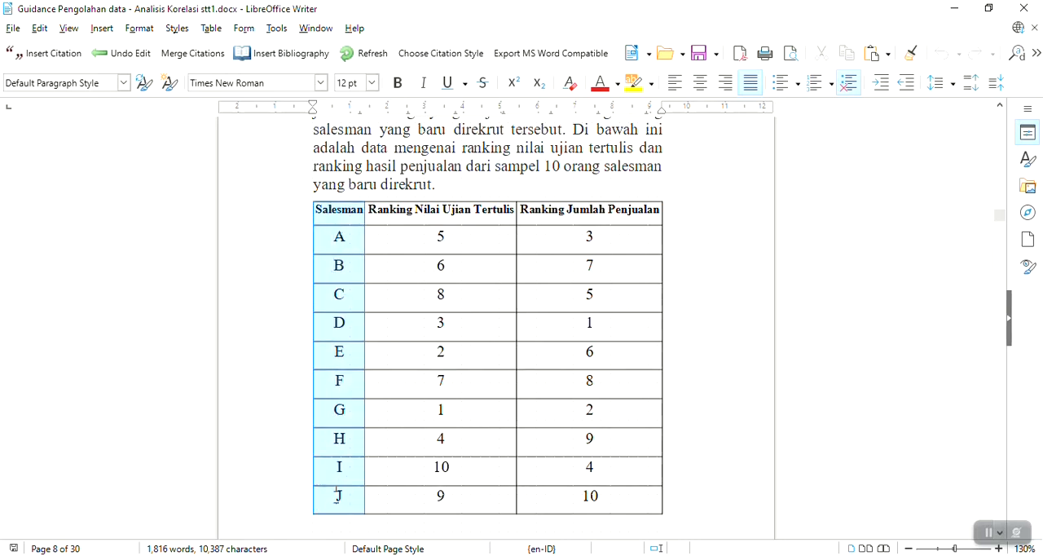
{"action": "left_click", "coordinate": [410, 392]}
{"action": "left_click", "coordinate": [400, 209]}
{"action": "left_click_drag", "start_coordinate": [400, 209], "coordinate": [476, 324]}
{"action": "left_click", "coordinate": [476, 324]}
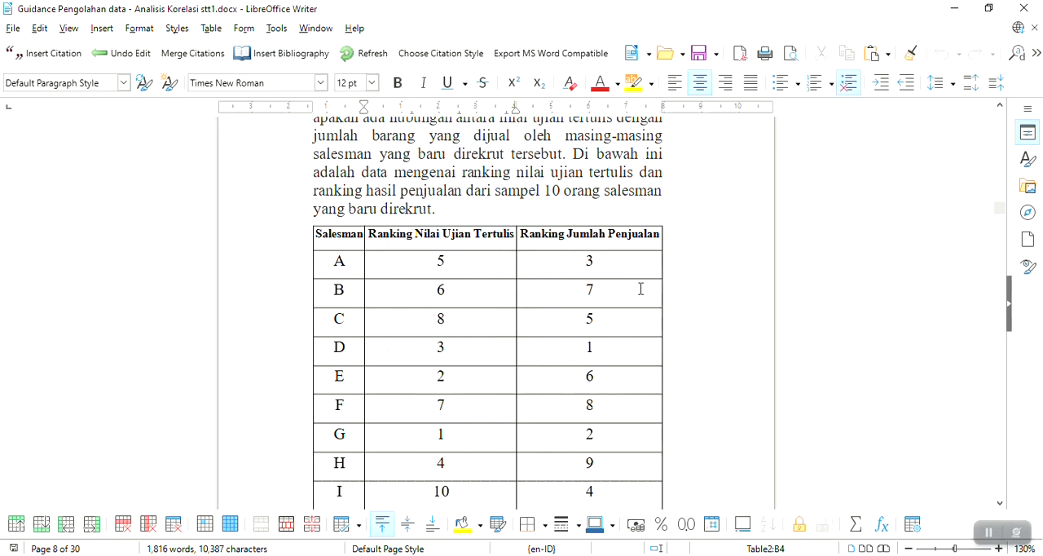
{"action": "scroll", "coordinate": [594, 310], "scroll_direction": "down", "scroll_amount": 2}
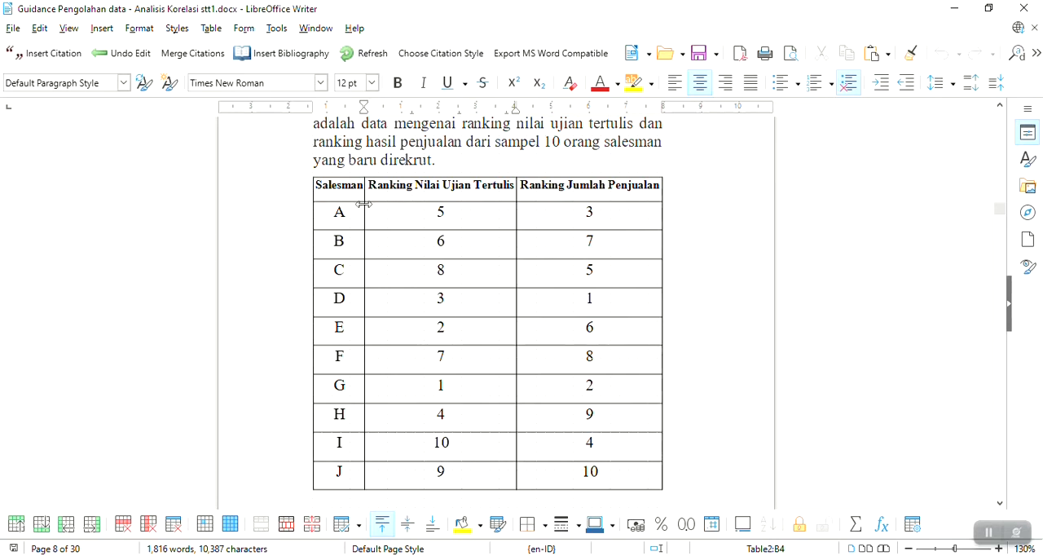
Copy the whole salesman ranking table with its headers and paste it at cell A1 of a new LibreOffice Calc spreadsheet
{"action": "left_click_drag", "start_coordinate": [332, 186], "coordinate": [622, 474]}
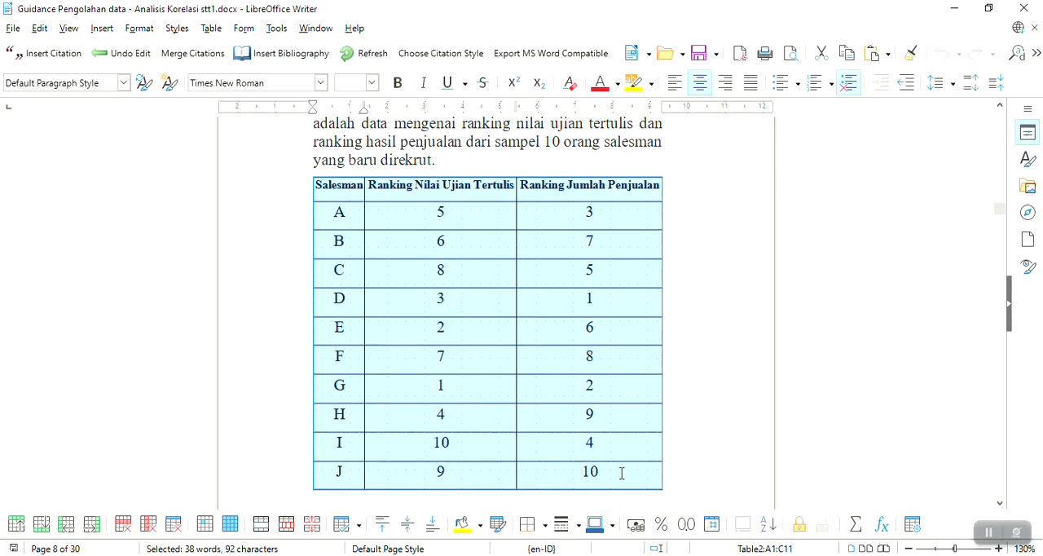
{"action": "key", "text": "super"}
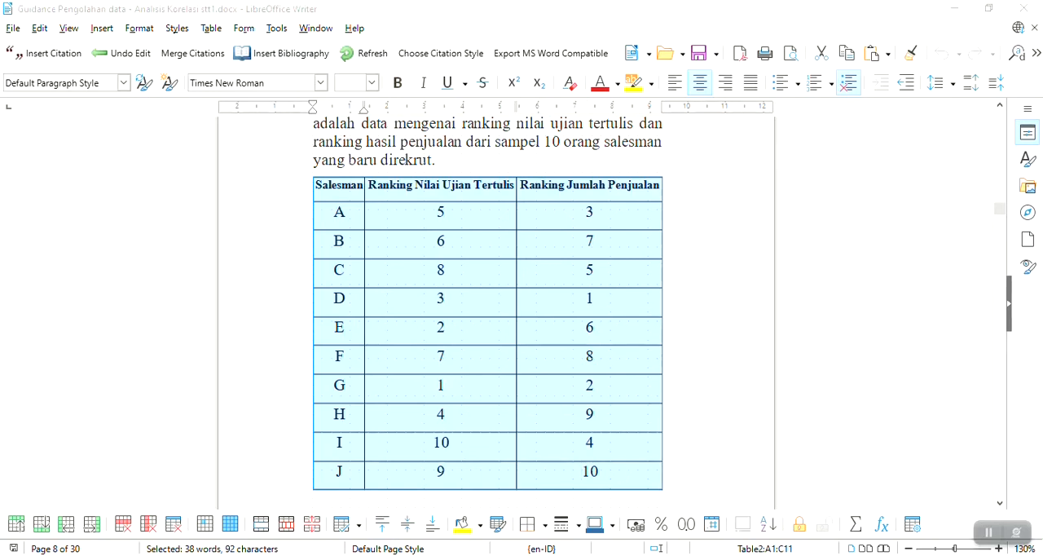
{"action": "type", "text": "s"}
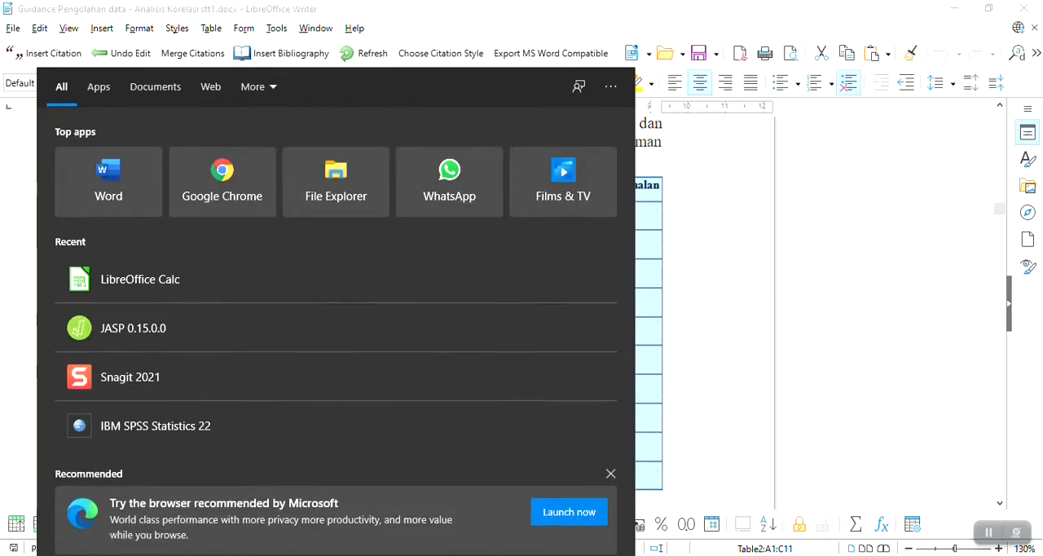
{"action": "left_click", "coordinate": [82, 280]}
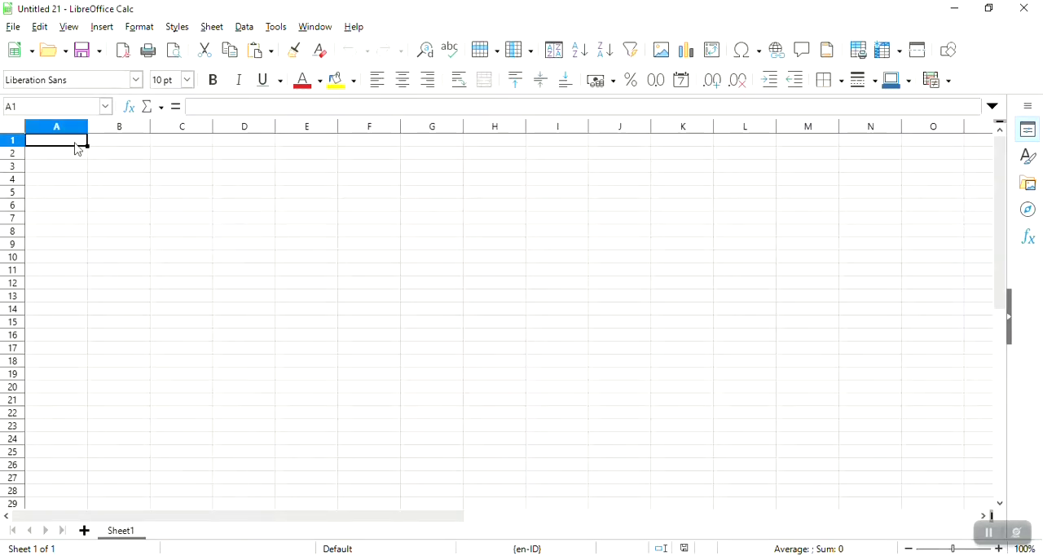
{"action": "type", "text": "Salesman\tRanking Nilai Ujian\tRanking Jumlah Penjualan A\t5\t3 B\t6\t7 C\t8\t5 D\t3\t1 E\t2\t6 F\t7\t8 G\t1\t2 H\t4\t9 I\t10\t4 J\t9\t10"}
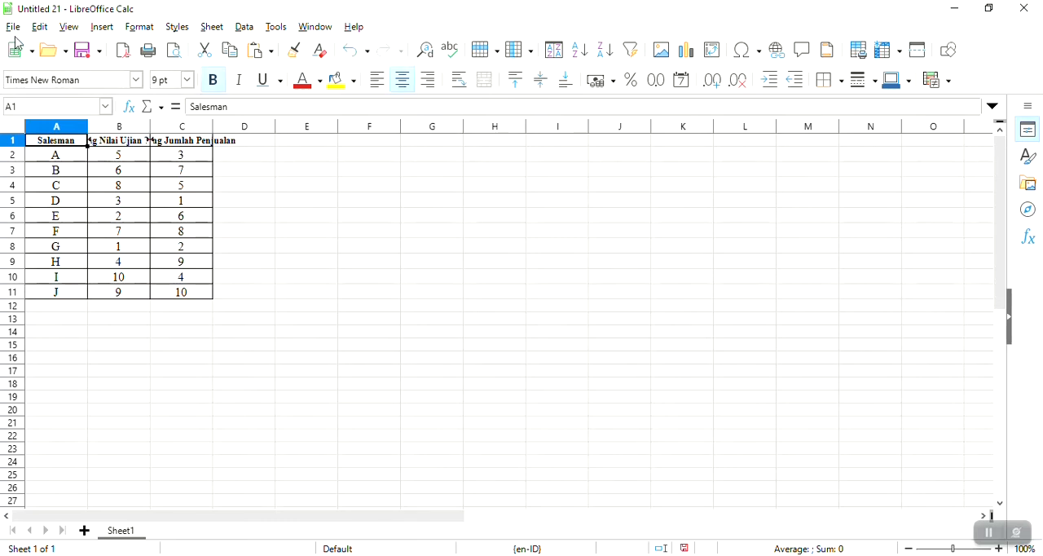
Save the spreadsheet in Text CSV format over latihan spearman 1.csv in Documents, and close it
{"action": "left_click", "coordinate": [15, 29]}
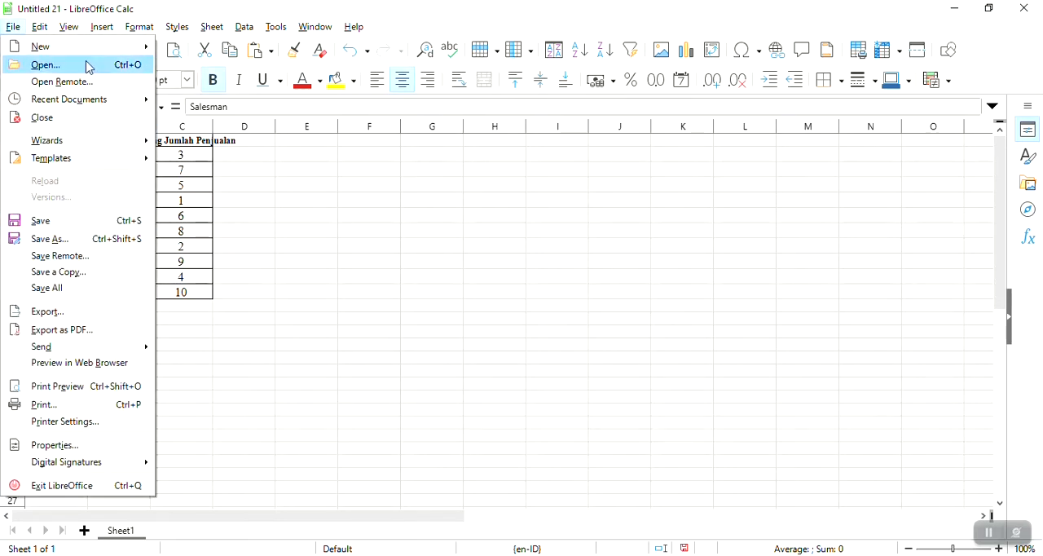
{"action": "left_click", "coordinate": [75, 240]}
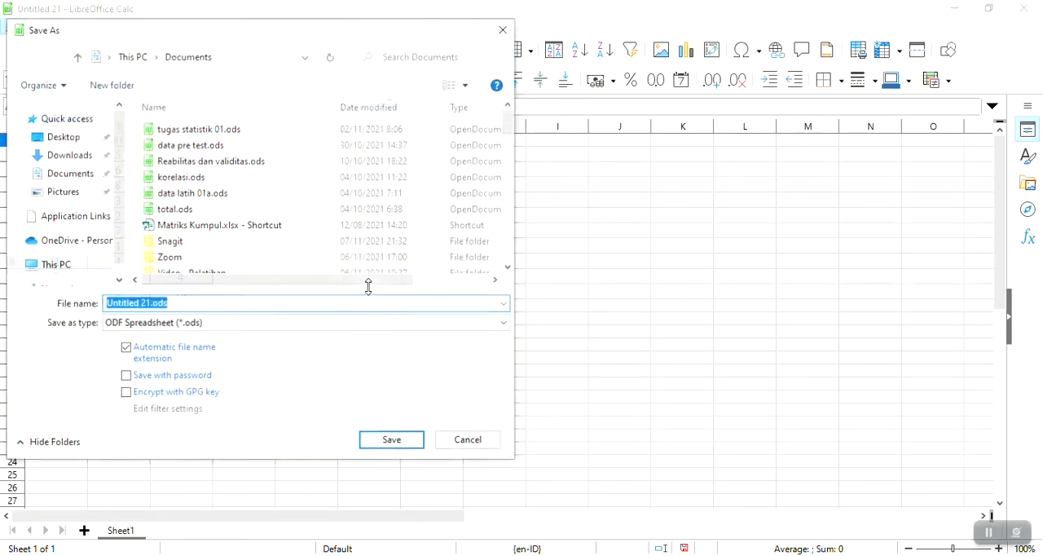
{"action": "left_click", "coordinate": [212, 322]}
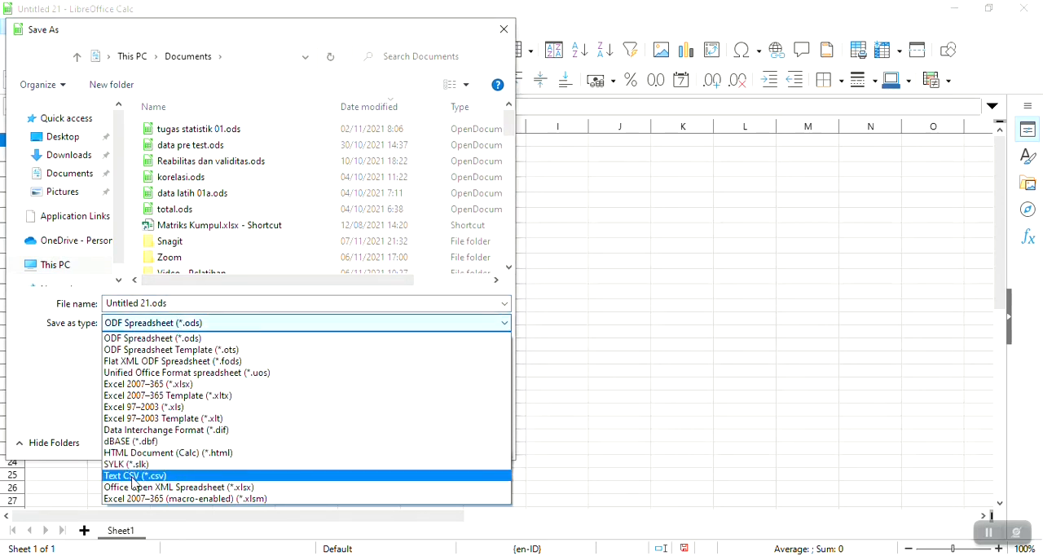
{"action": "left_click", "coordinate": [182, 478]}
{"action": "left_click", "coordinate": [297, 131]}
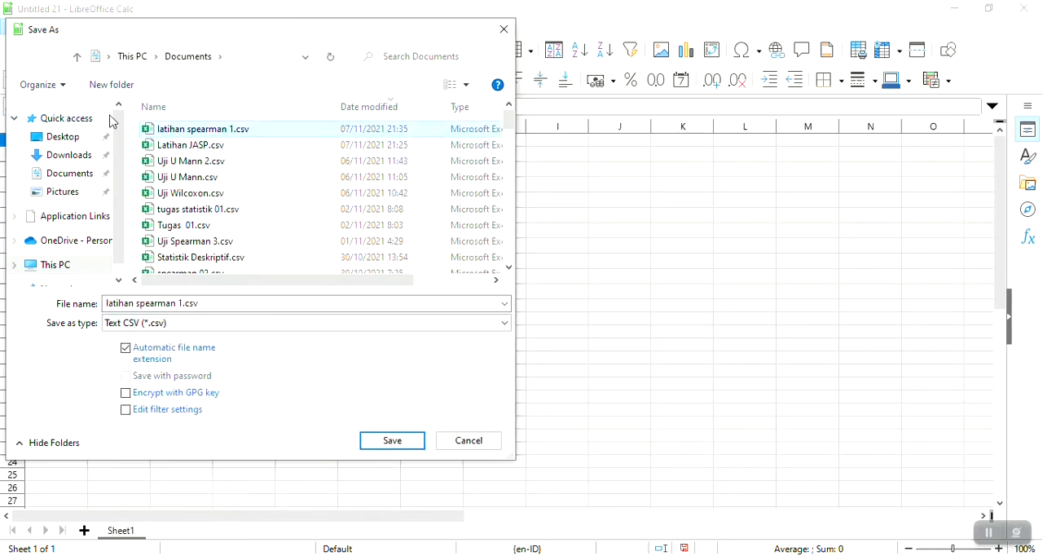
{"action": "left_click", "coordinate": [419, 439]}
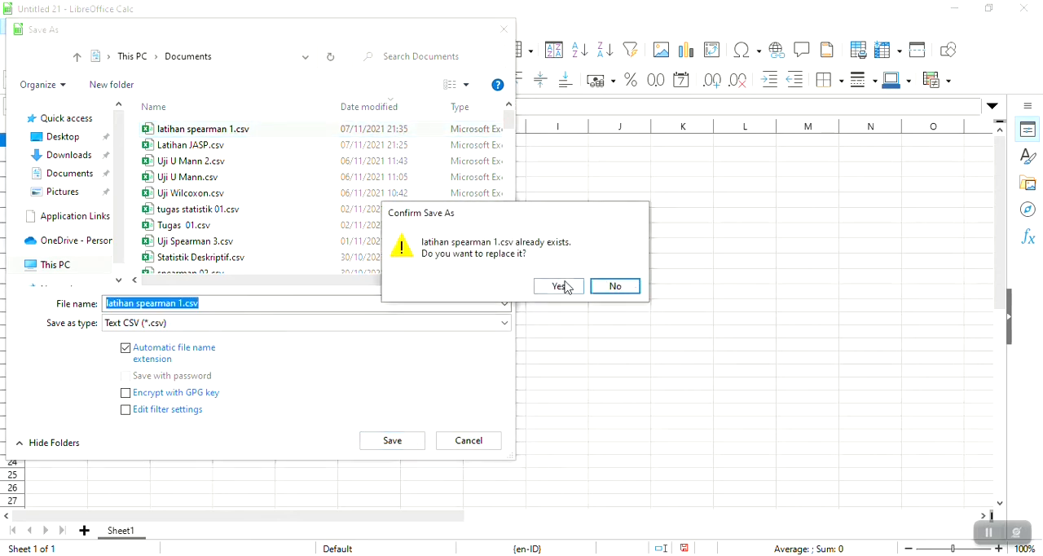
{"action": "left_click", "coordinate": [561, 285]}
{"action": "left_click", "coordinate": [554, 335]}
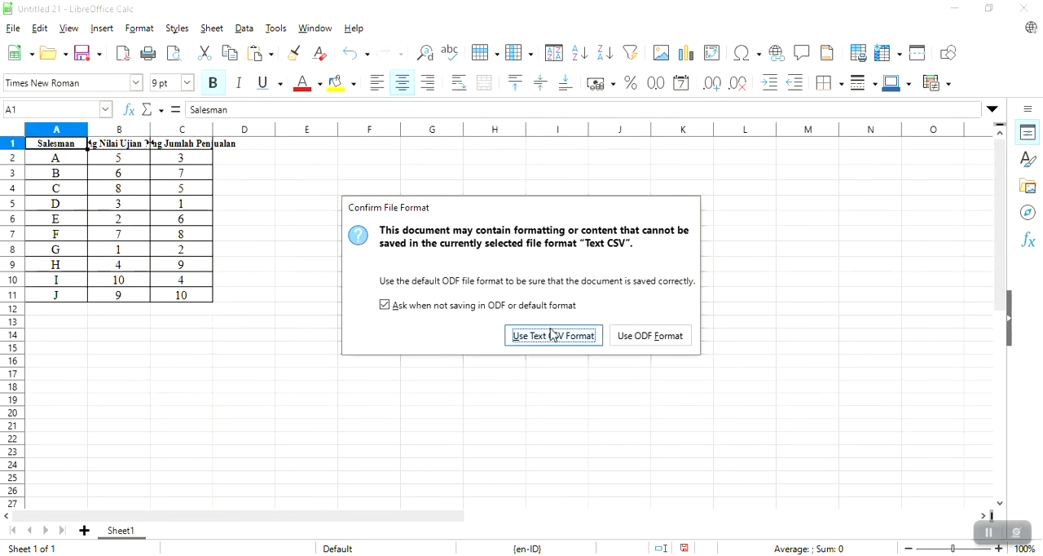
{"action": "left_click", "coordinate": [552, 379]}
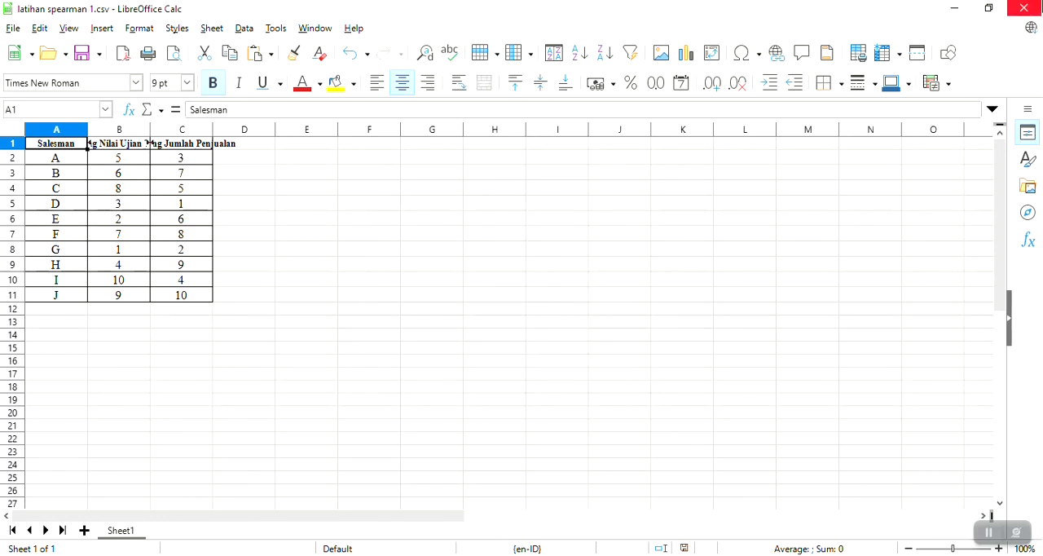
{"action": "left_click", "coordinate": [1026, 9]}
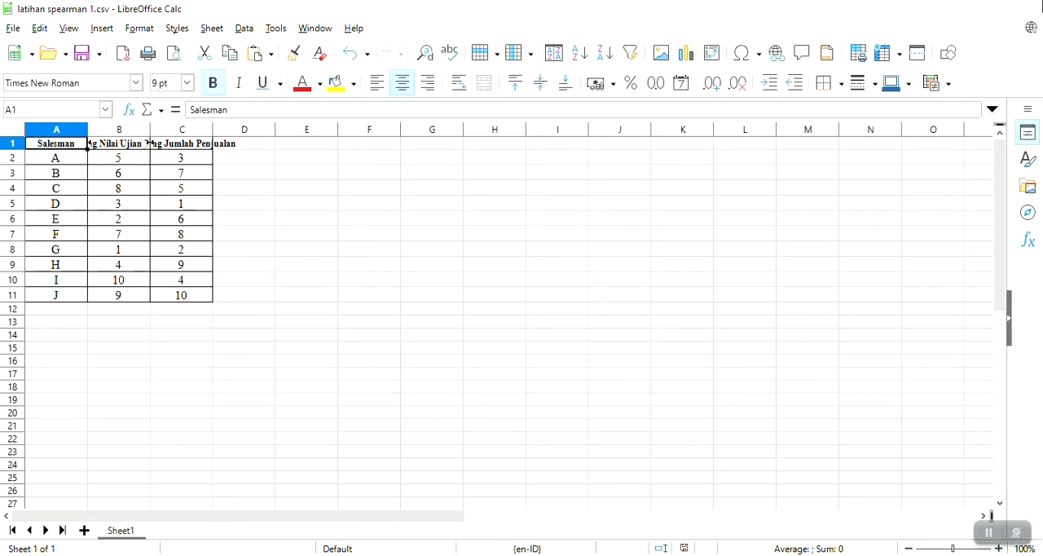
Launch JASP 0.15.0.0, dismiss its known-issues warning and maximize its window
{"action": "left_click", "coordinate": [724, 425]}
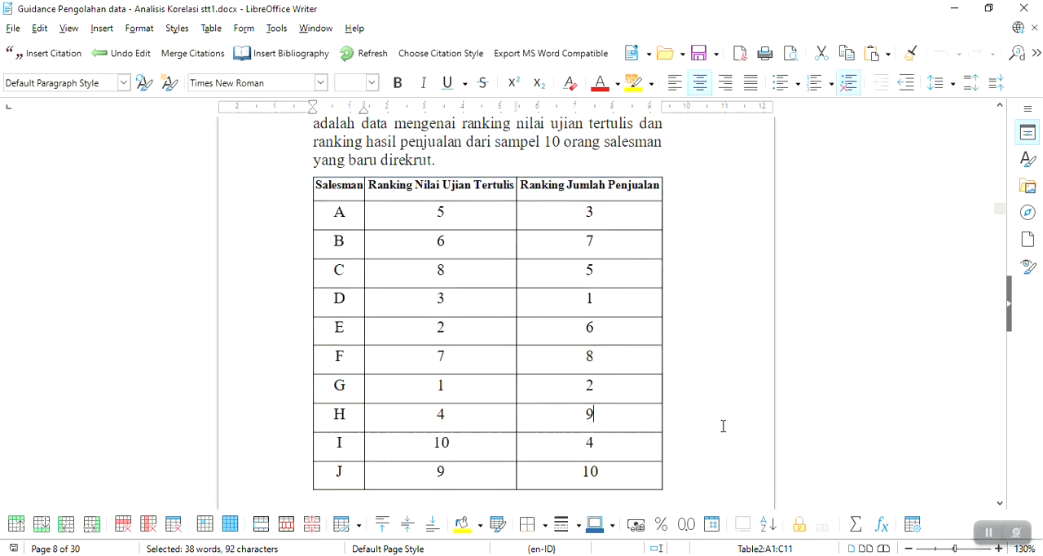
{"action": "scroll", "coordinate": [726, 426], "scroll_direction": "down", "scroll_amount": 5}
{"action": "scroll", "coordinate": [726, 426], "scroll_direction": "down", "scroll_amount": 1}
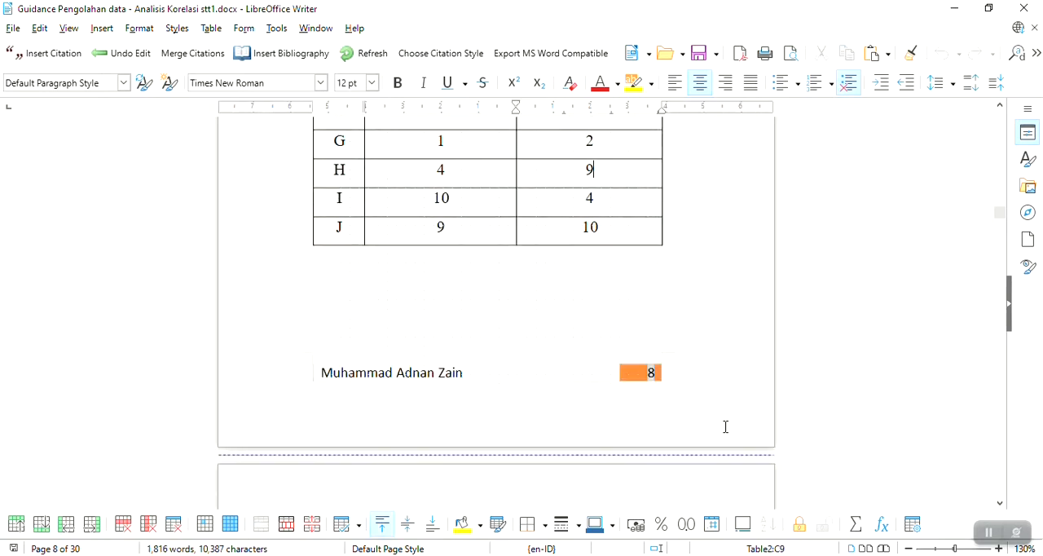
{"action": "scroll", "coordinate": [725, 427], "scroll_direction": "up", "scroll_amount": 2}
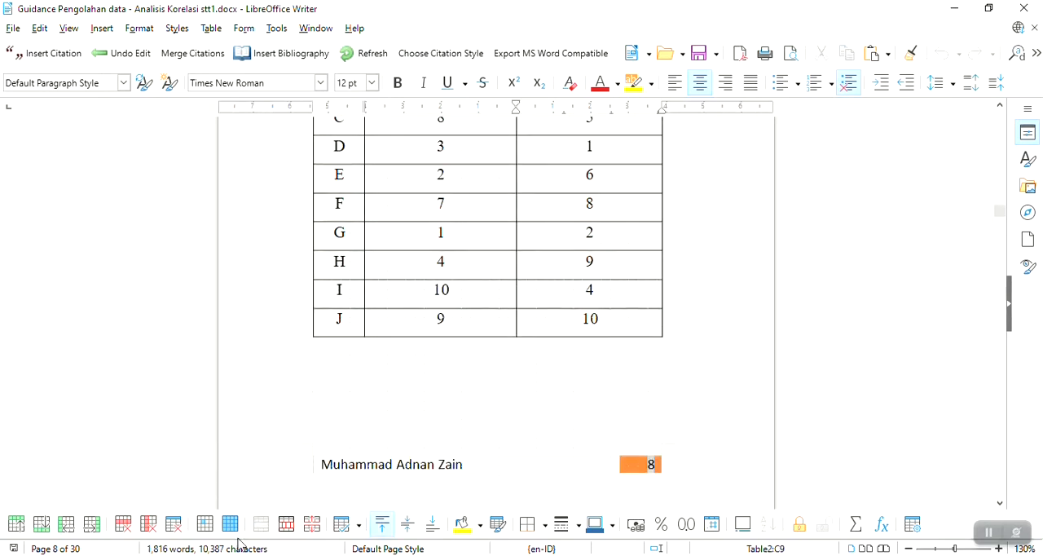
{"action": "key", "text": "super"}
{"action": "type", "text": "jas"}
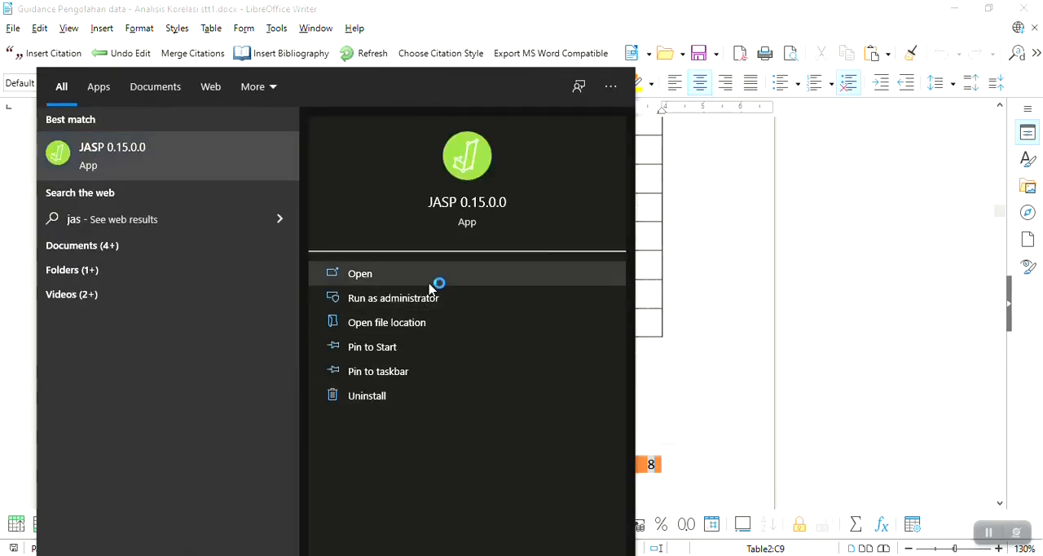
{"action": "left_click", "coordinate": [433, 279]}
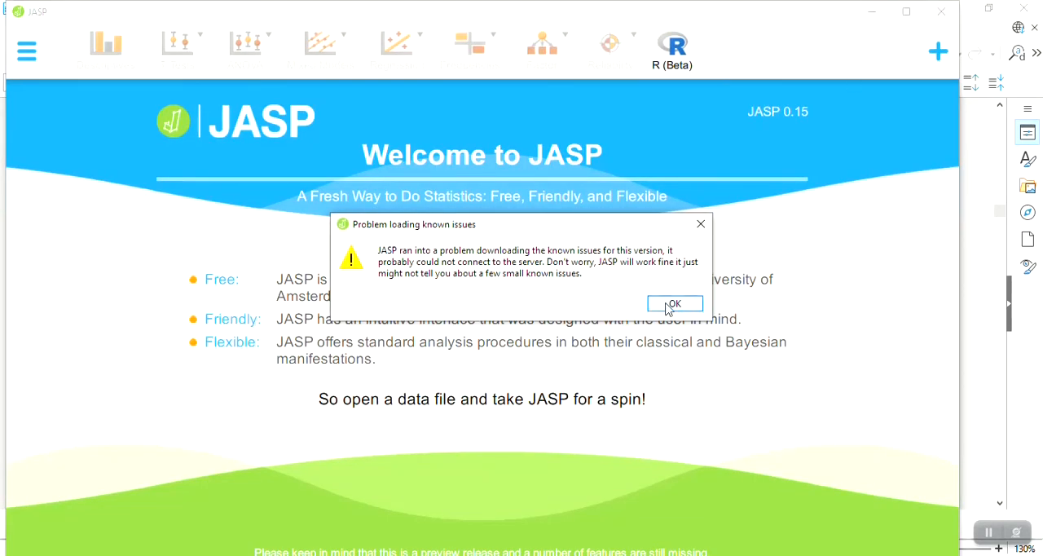
{"action": "left_click", "coordinate": [670, 304]}
{"action": "left_click", "coordinate": [906, 13]}
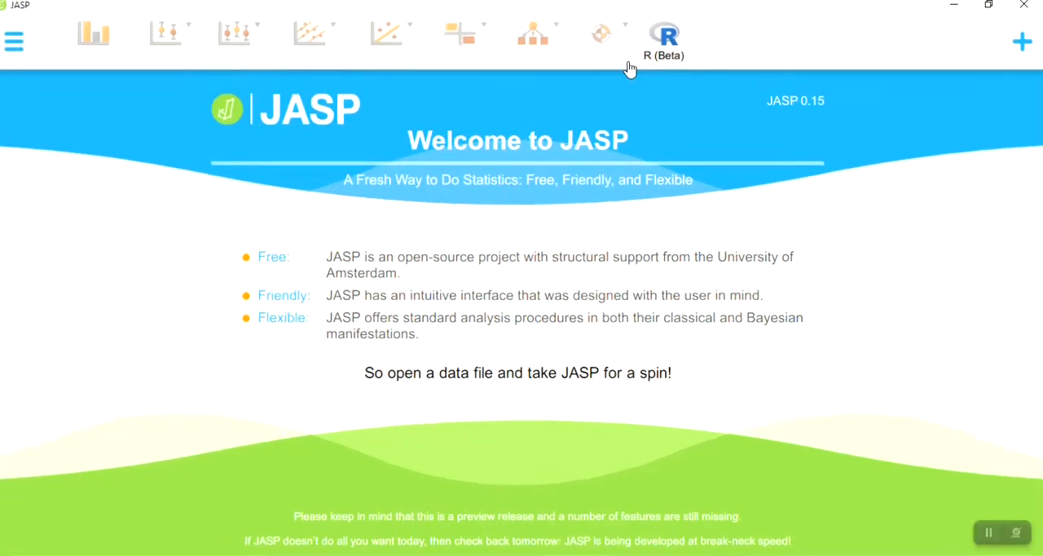
Open the data file latihan spearman 1.csv from the Documents folder on the computer
{"action": "left_click", "coordinate": [11, 49]}
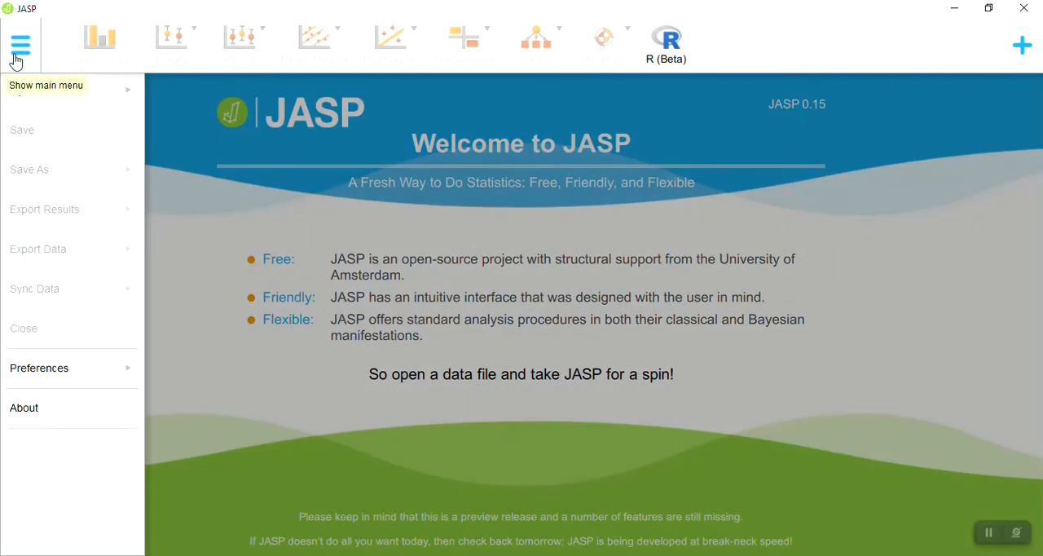
{"action": "left_click", "coordinate": [36, 97]}
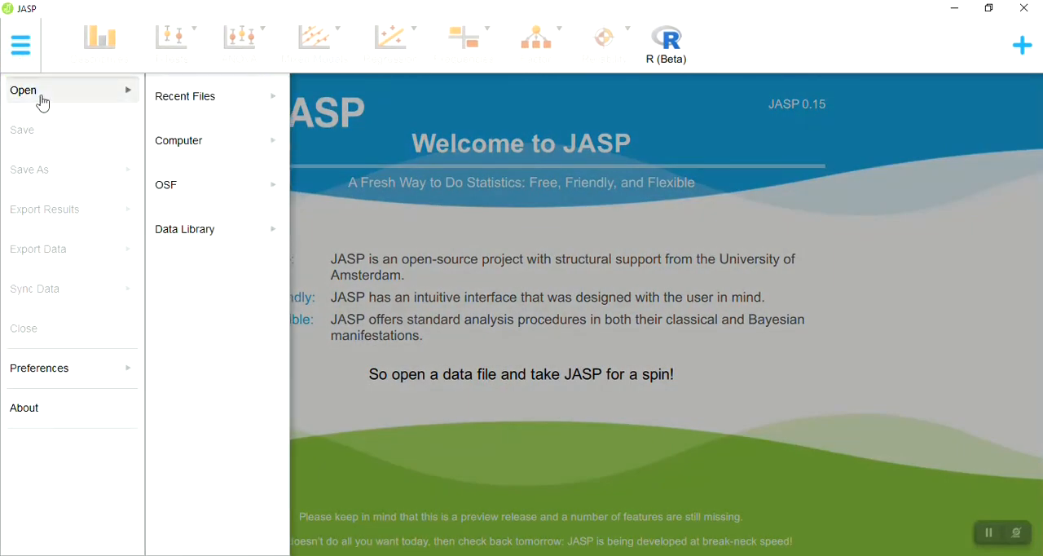
{"action": "left_click", "coordinate": [185, 102]}
{"action": "left_click", "coordinate": [195, 144]}
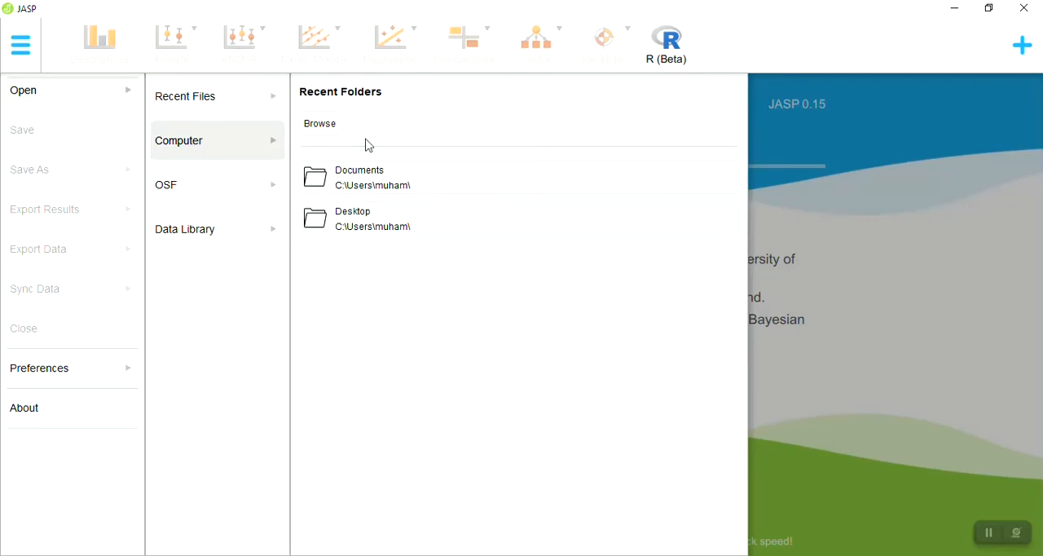
{"action": "left_click", "coordinate": [320, 124]}
{"action": "left_click", "coordinate": [185, 131]}
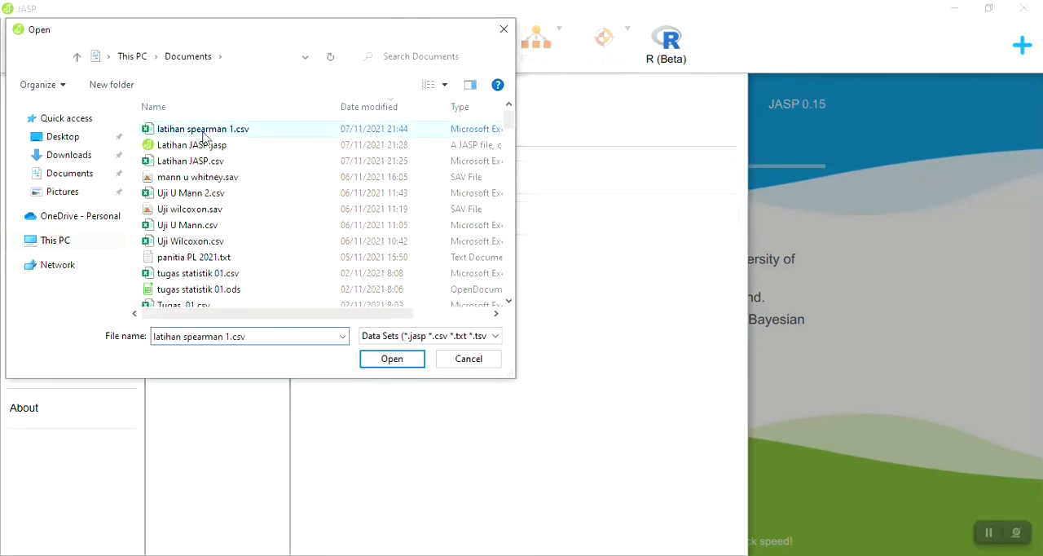
{"action": "double_click", "coordinate": [278, 135]}
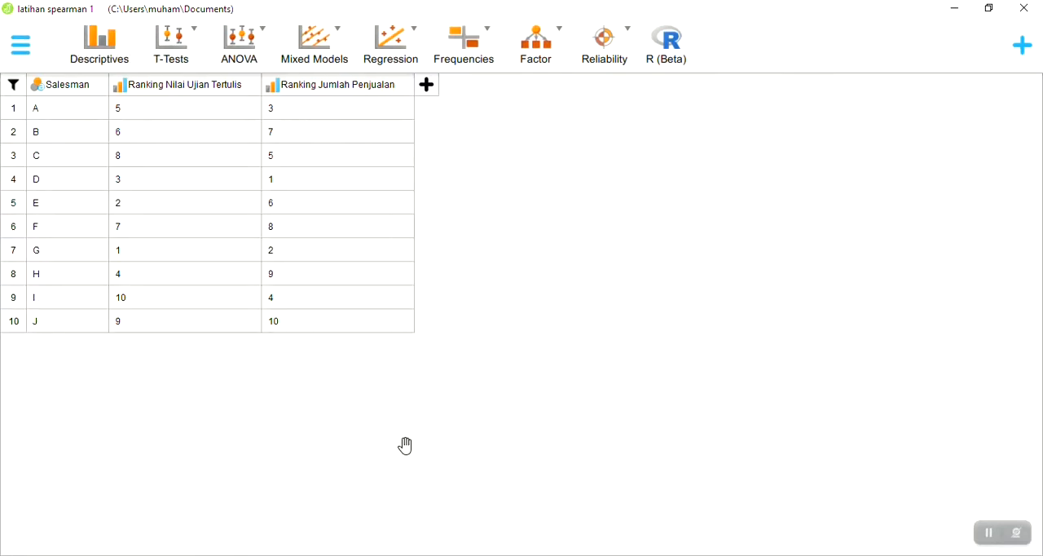
Switch to the Writer guide to compare its salesman ranking table with the imported data, and return to JASP
{"action": "left_click", "coordinate": [457, 555]}
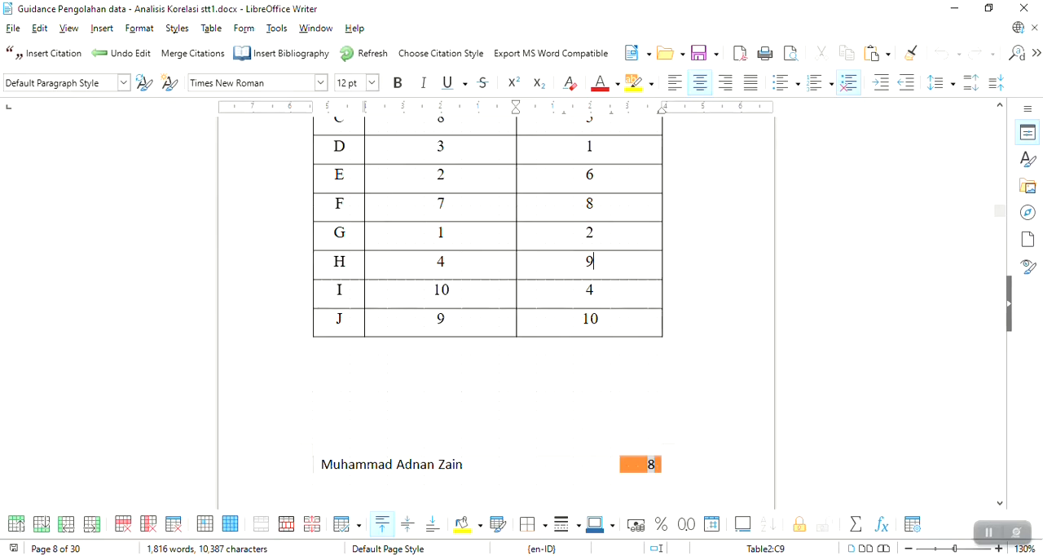
{"action": "scroll", "coordinate": [464, 361], "scroll_direction": "up", "scroll_amount": 5}
{"action": "scroll", "coordinate": [464, 361], "scroll_direction": "down", "scroll_amount": 1}
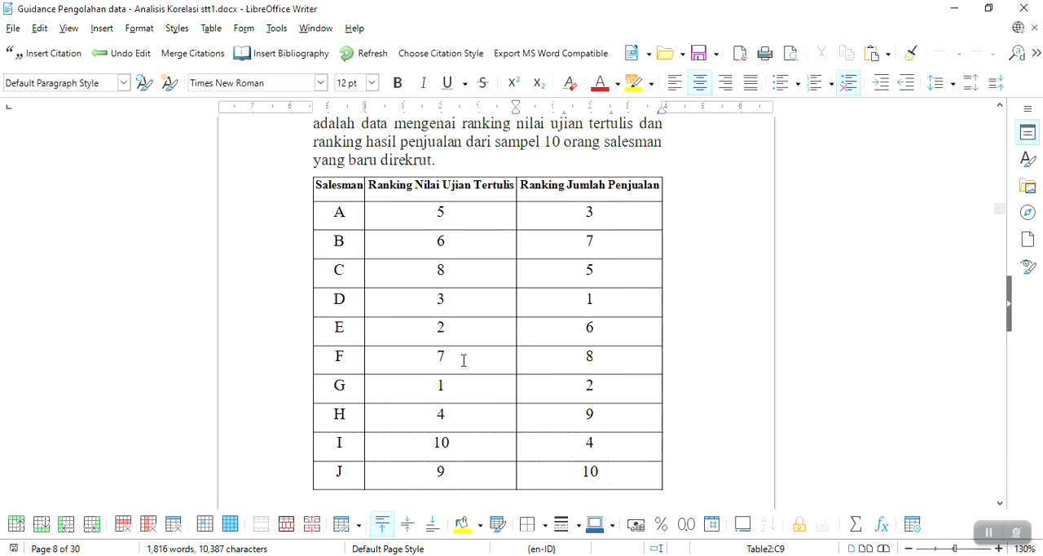
{"action": "scroll", "coordinate": [464, 361], "scroll_direction": "down", "scroll_amount": 1}
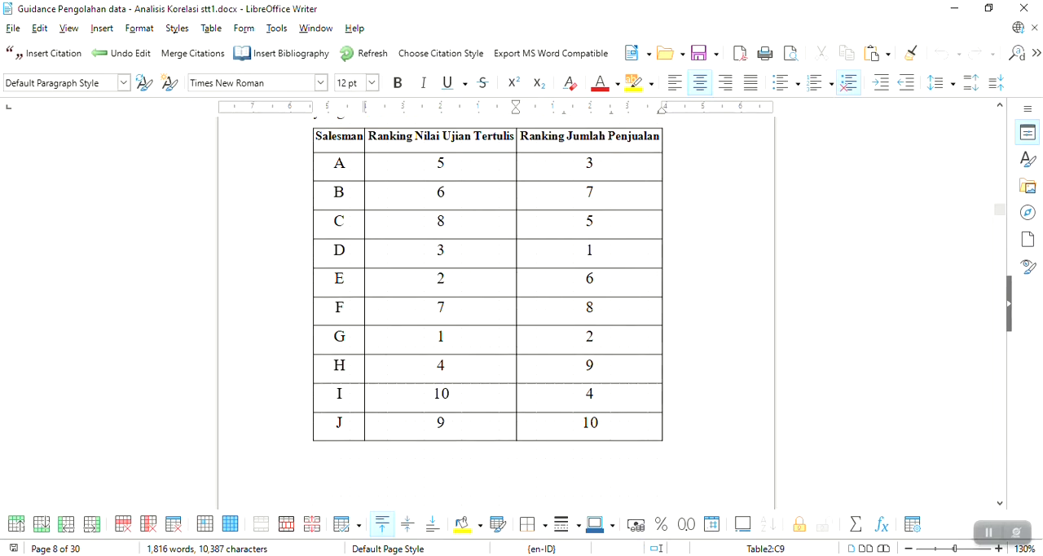
{"action": "key", "text": "alt+Tab"}
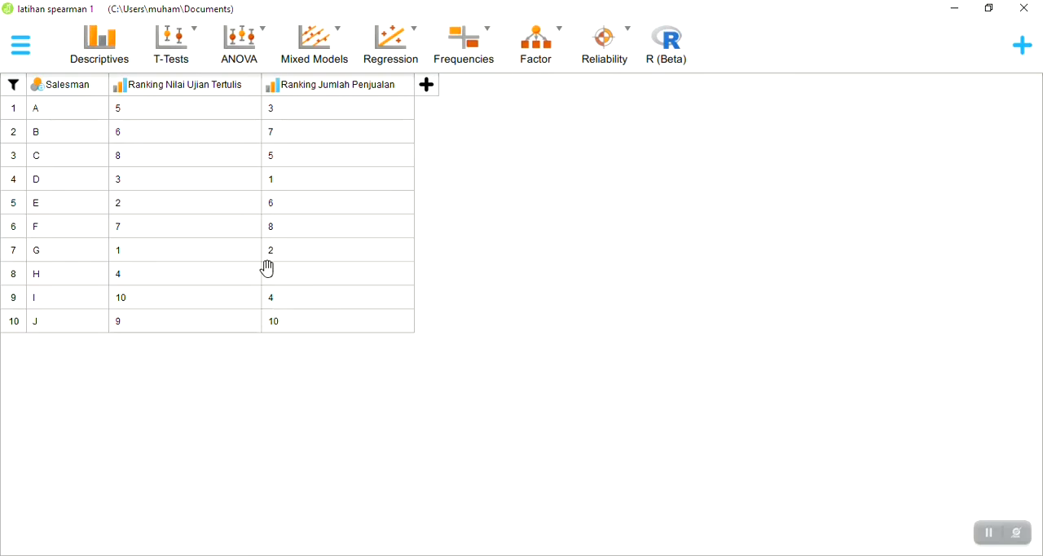
Create a classical Correlation analysis that uses Spearman's rho as the only coefficient, with Pearson's r turned off
{"action": "left_click", "coordinate": [417, 36]}
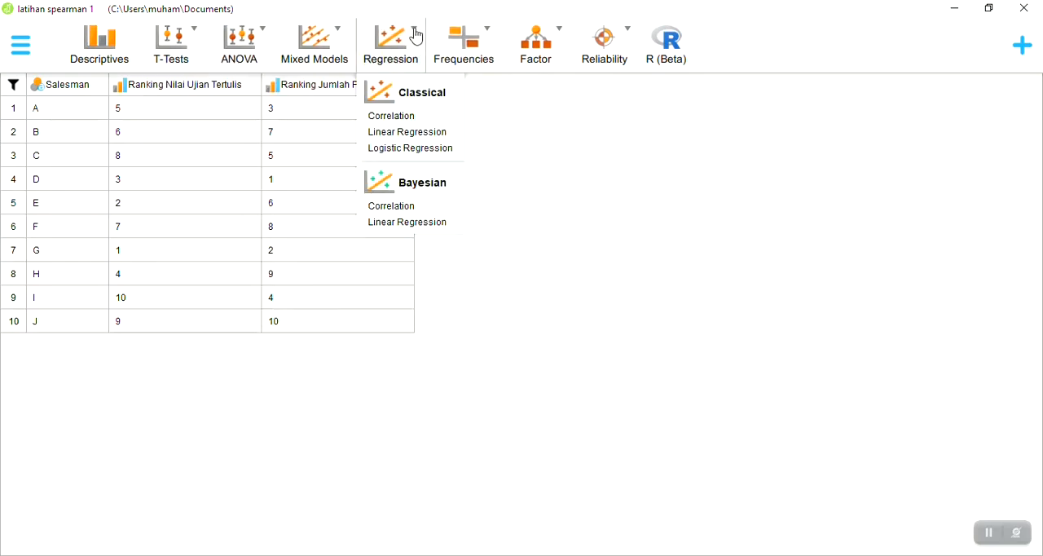
{"action": "left_click", "coordinate": [437, 118]}
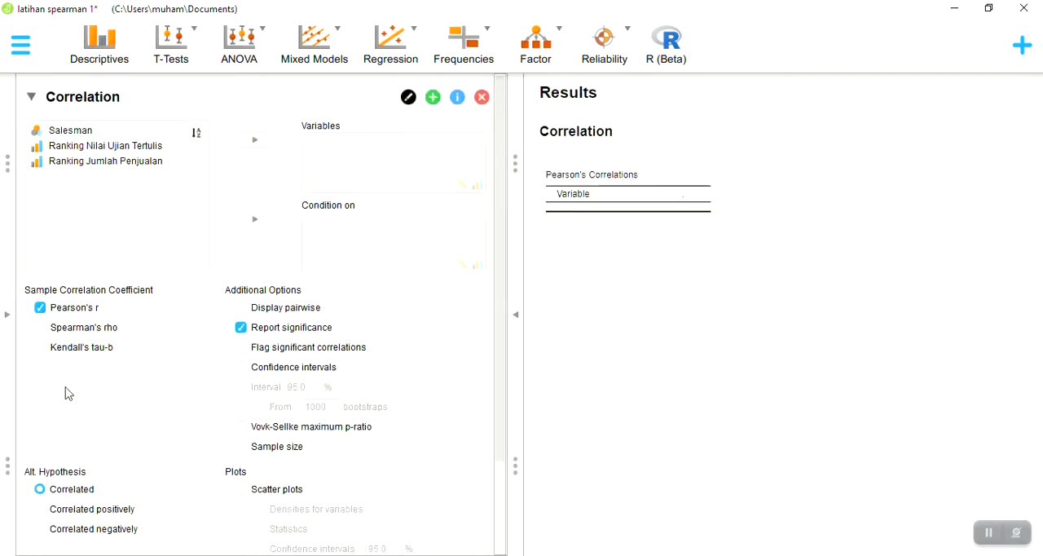
{"action": "left_click", "coordinate": [41, 330]}
{"action": "left_click", "coordinate": [40, 309]}
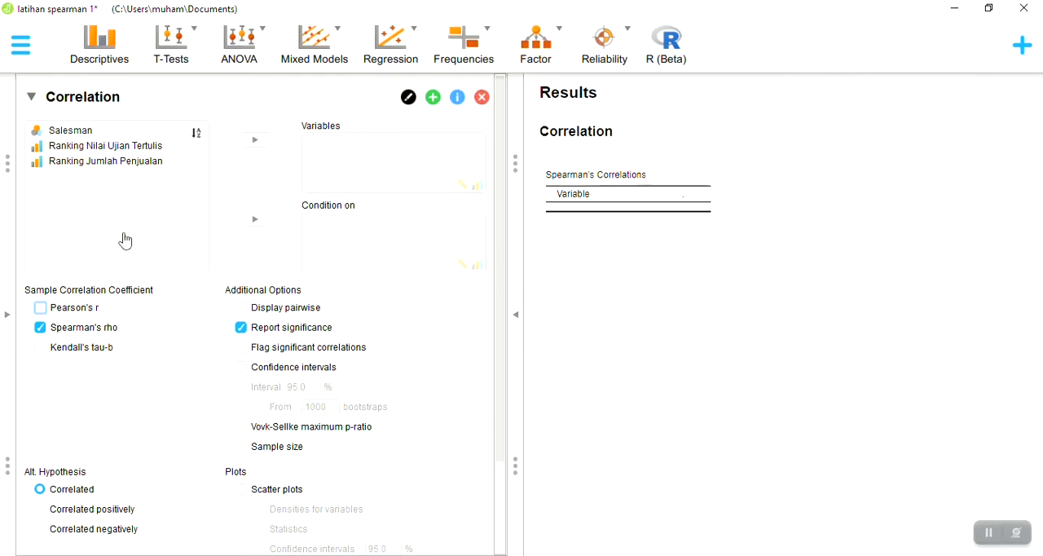
Assign Ranking Nilai Ujian Tertulis and Ranking Jumlah Penjualan as the analysis variables and display the results pairwise
{"action": "left_click", "coordinate": [107, 153]}
{"action": "left_click", "coordinate": [103, 166], "text": "shift"}
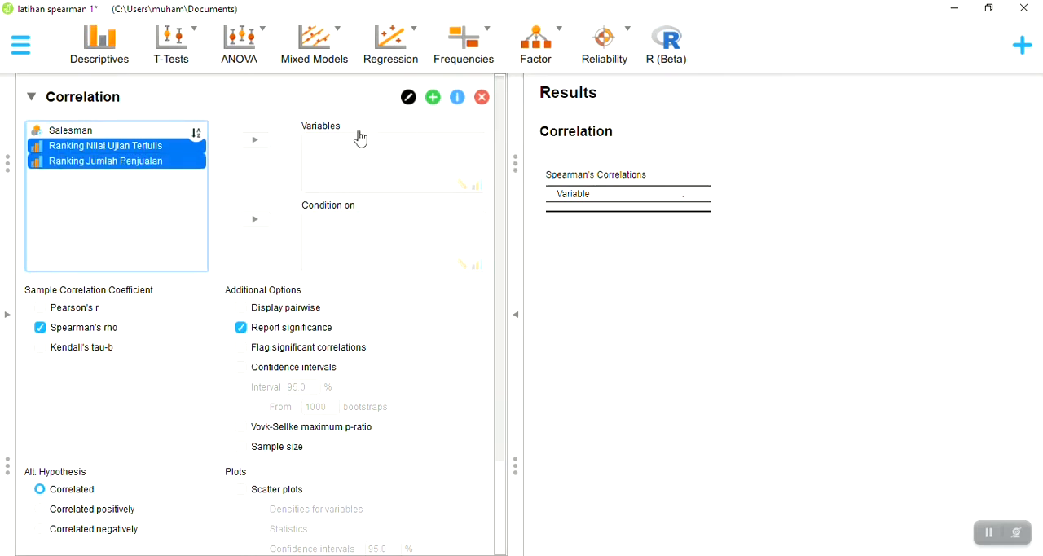
{"action": "left_click", "coordinate": [249, 141]}
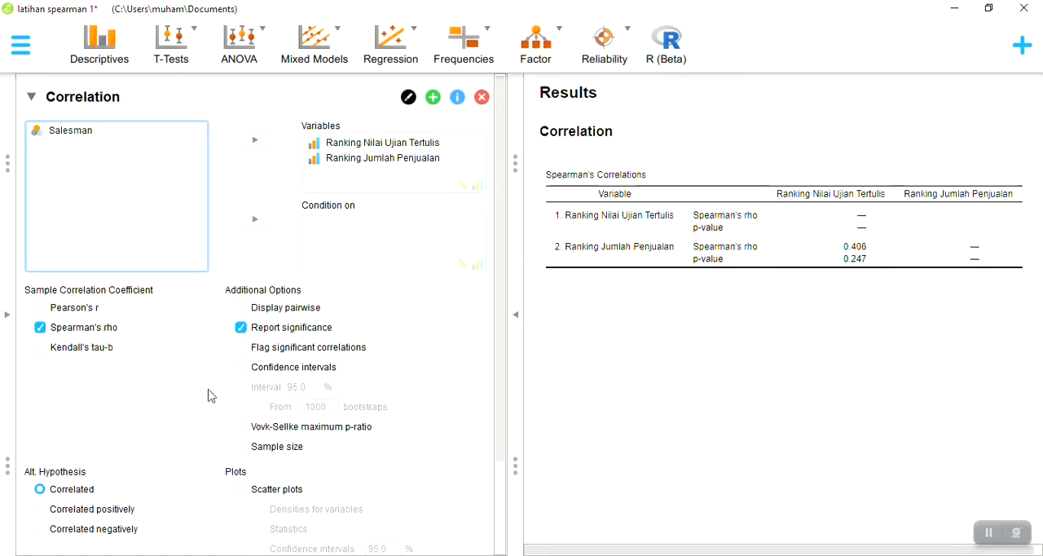
{"action": "left_click", "coordinate": [240, 309]}
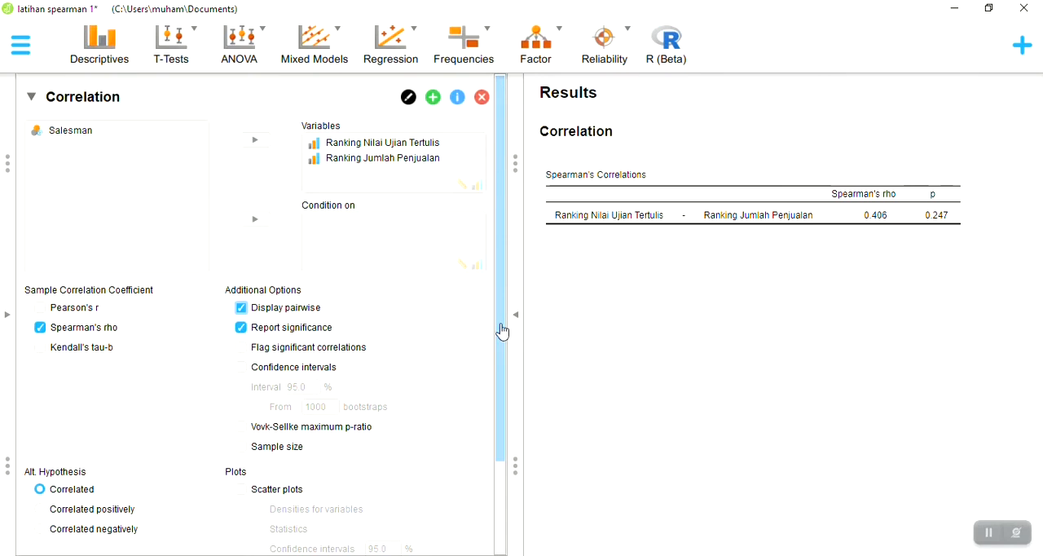
{"action": "scroll", "coordinate": [502, 332], "scroll_direction": "down", "scroll_amount": 1}
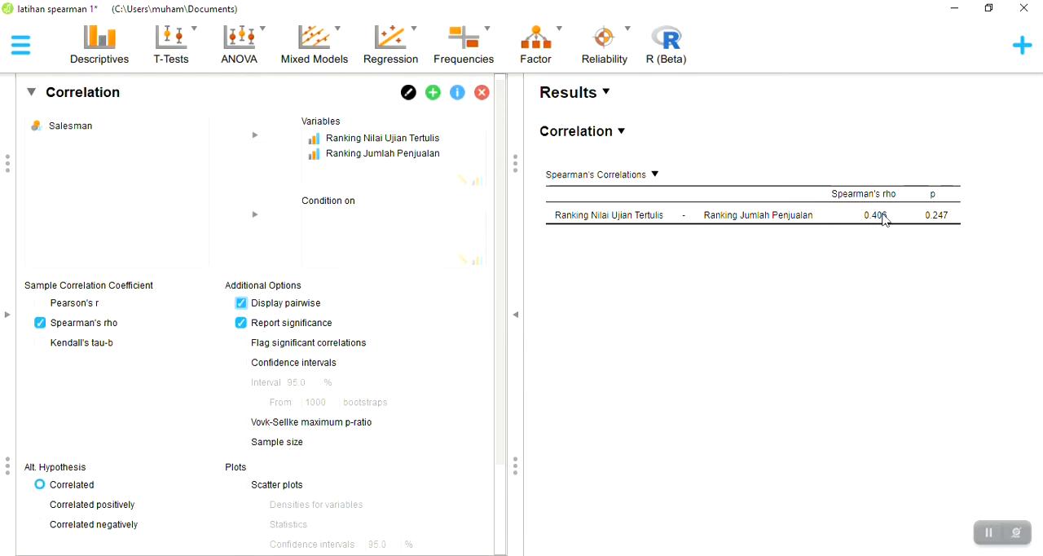
Switch to the Writer guide and read the Pembahasan section's hypotheses, testing criteria and significance level
{"action": "key", "text": "alt+Tab"}
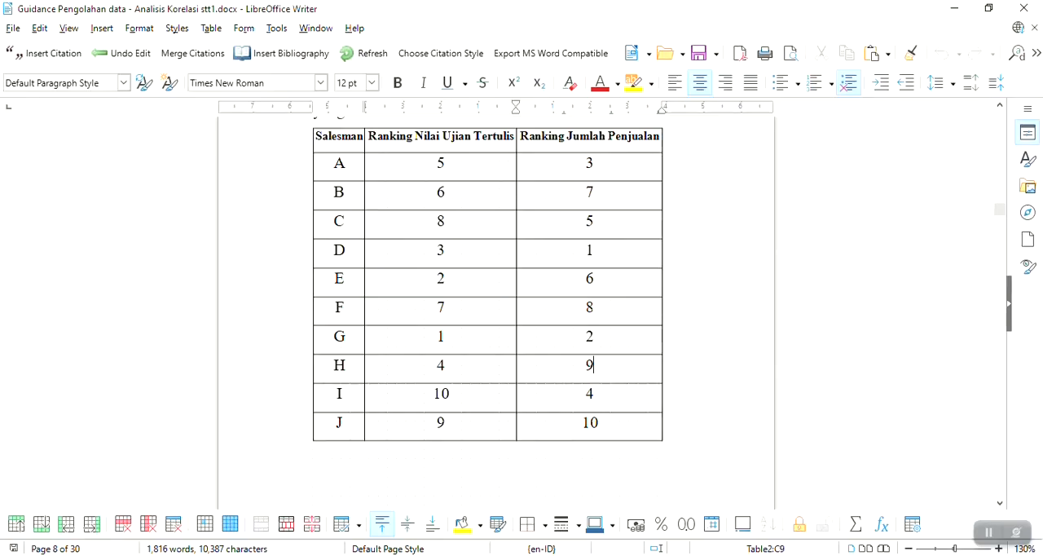
{"action": "scroll", "coordinate": [717, 327], "scroll_direction": "down", "scroll_amount": 10}
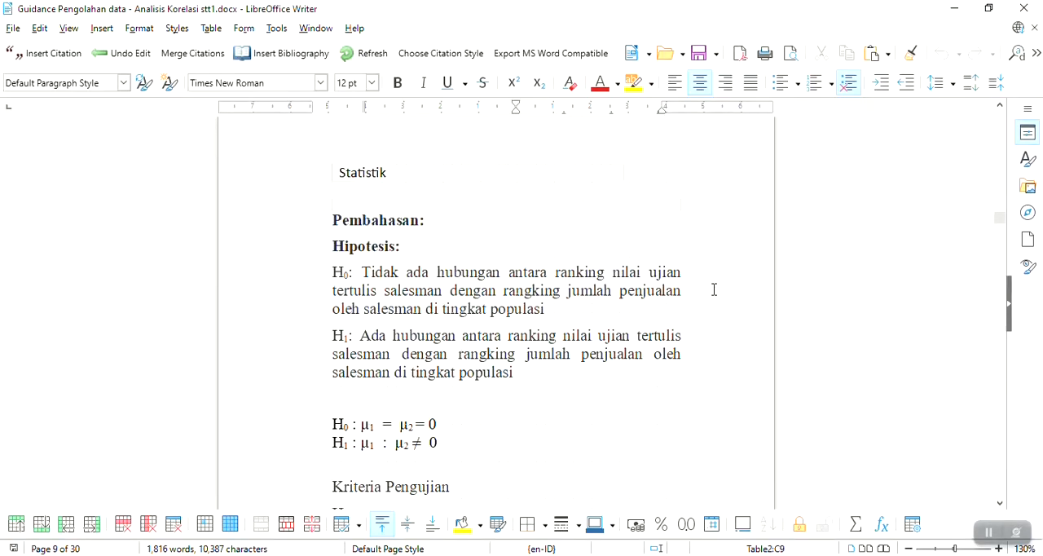
{"action": "scroll", "coordinate": [715, 289], "scroll_direction": "down", "scroll_amount": 1}
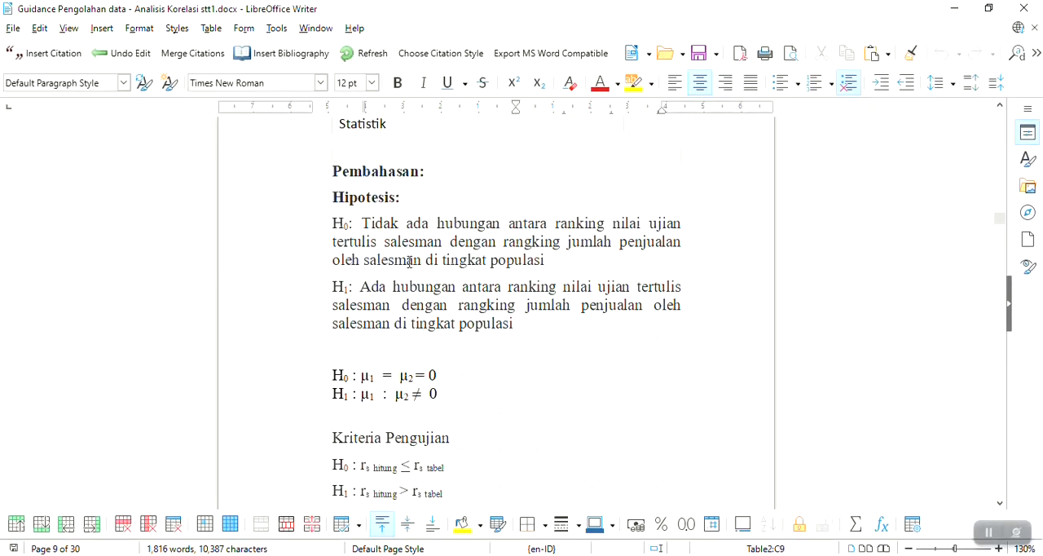
{"action": "scroll", "coordinate": [410, 263], "scroll_direction": "down", "scroll_amount": 1}
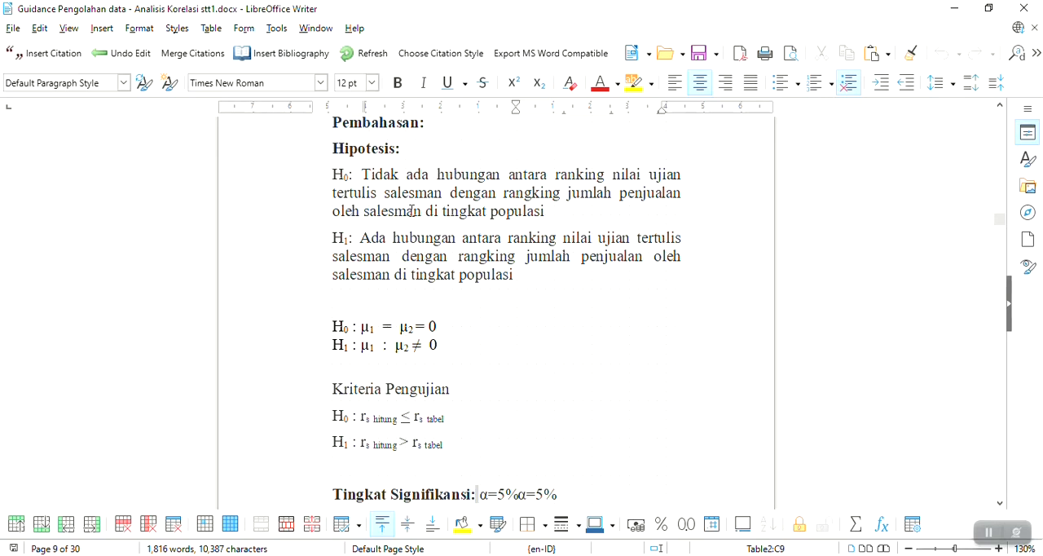
{"action": "scroll", "coordinate": [400, 201], "scroll_direction": "down", "scroll_amount": 4}
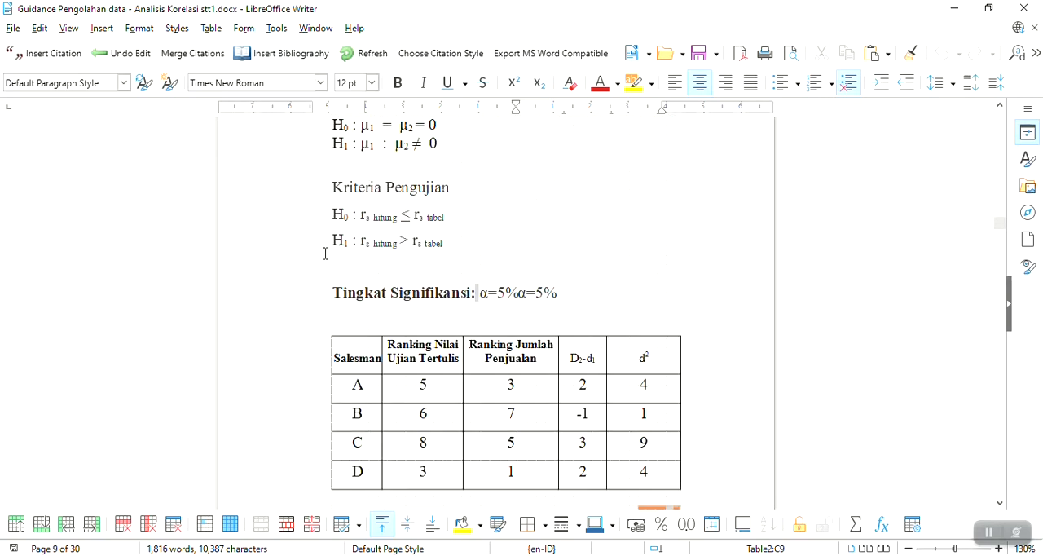
Examine the worked solution's ranking table, highlighting the Ranking Nilai Ujian Tertulis and Ranking Jumlah Penjualan column headings
{"action": "scroll", "coordinate": [314, 240], "scroll_direction": "down", "scroll_amount": 3}
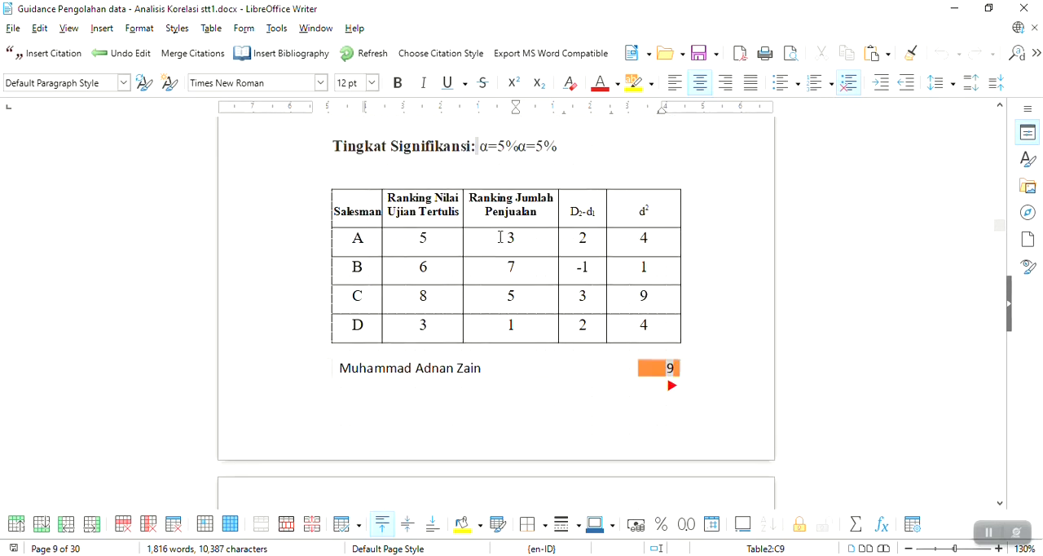
{"action": "scroll", "coordinate": [408, 200], "scroll_direction": "down", "scroll_amount": 1}
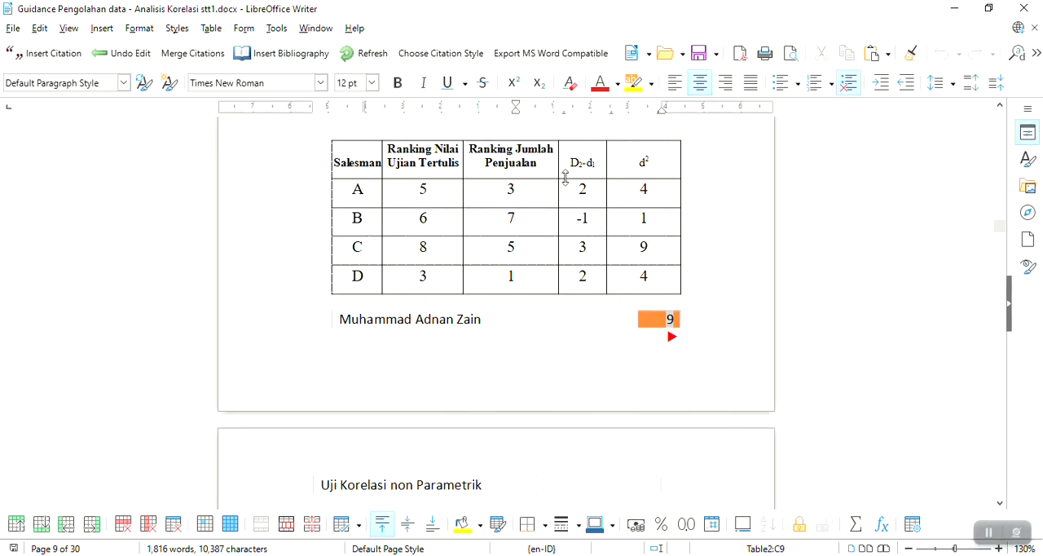
{"action": "left_click_drag", "start_coordinate": [387, 149], "coordinate": [455, 175]}
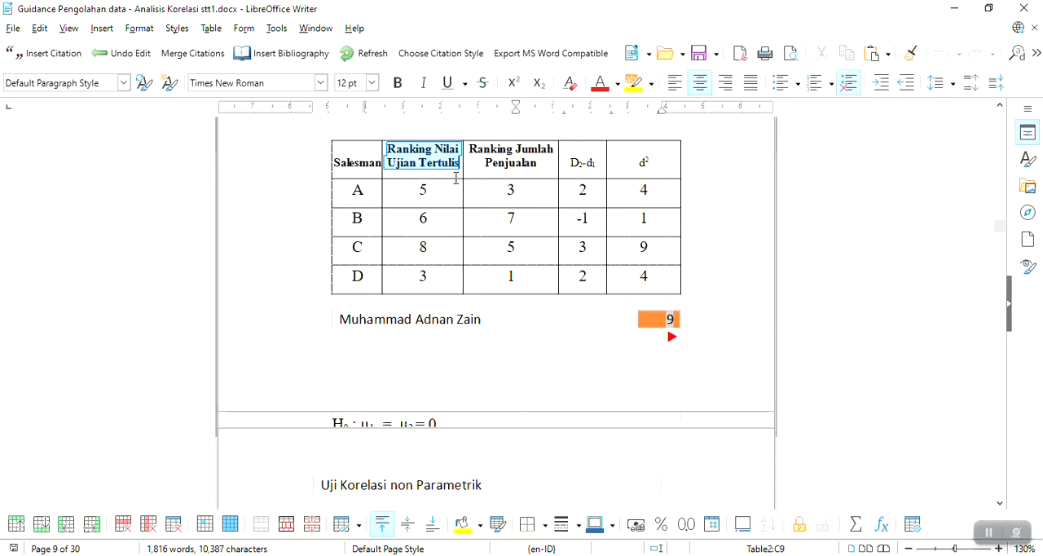
{"action": "left_click_drag", "start_coordinate": [469, 149], "coordinate": [515, 157]}
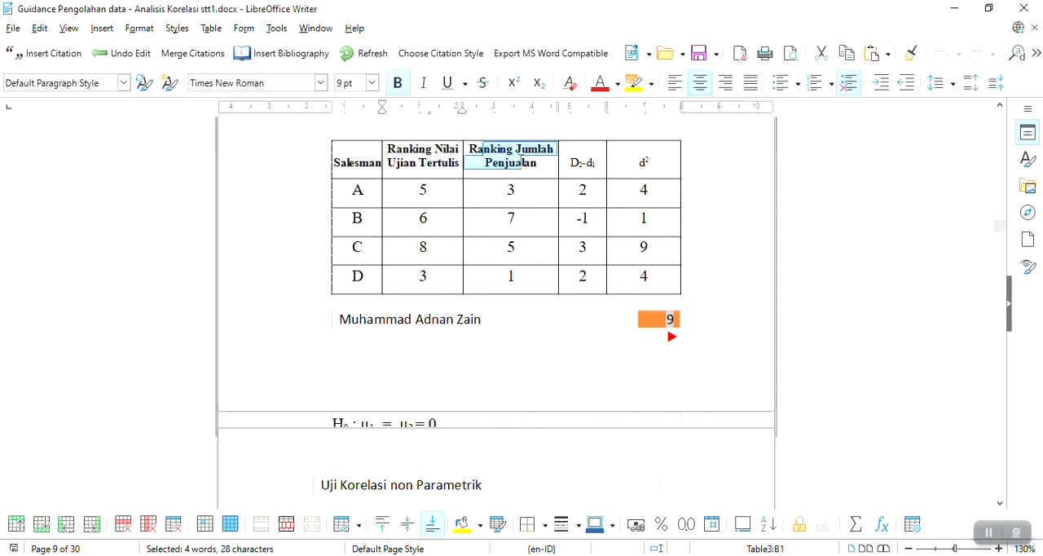
{"action": "scroll", "coordinate": [589, 187], "scroll_direction": "down", "scroll_amount": 1}
{"action": "scroll", "coordinate": [654, 198], "scroll_direction": "up", "scroll_amount": 1}
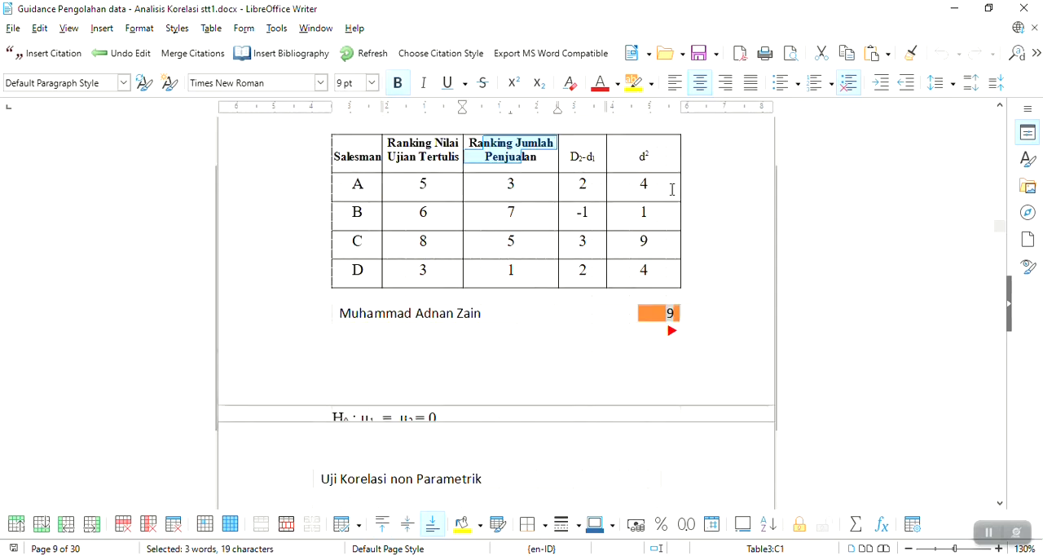
Highlight the sum of d² below the table, compare the guide's rs calculation with Spearman's rho in JASP, and return to Writer
{"action": "scroll", "coordinate": [674, 189], "scroll_direction": "down", "scroll_amount": 8}
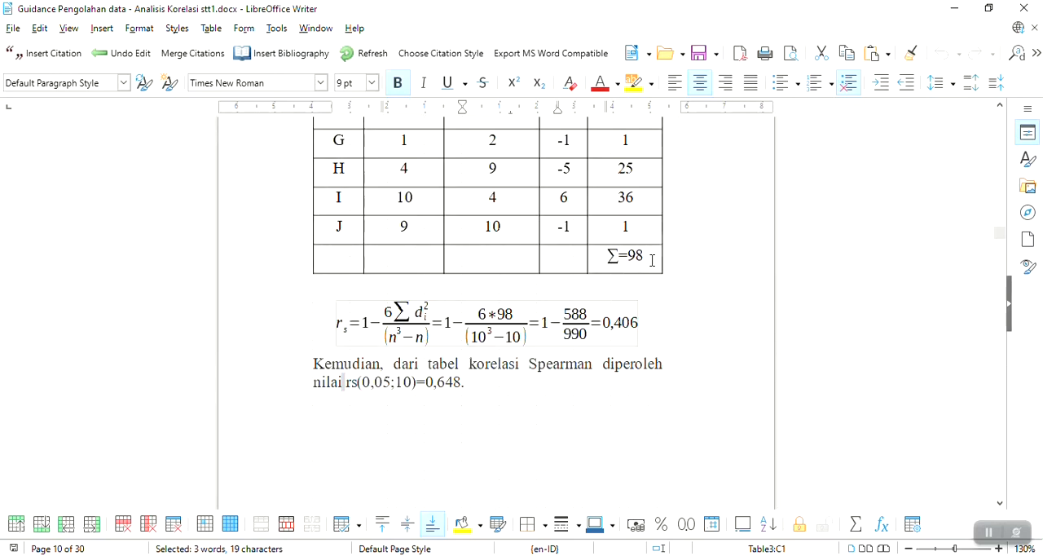
{"action": "left_click_drag", "start_coordinate": [646, 257], "coordinate": [608, 255]}
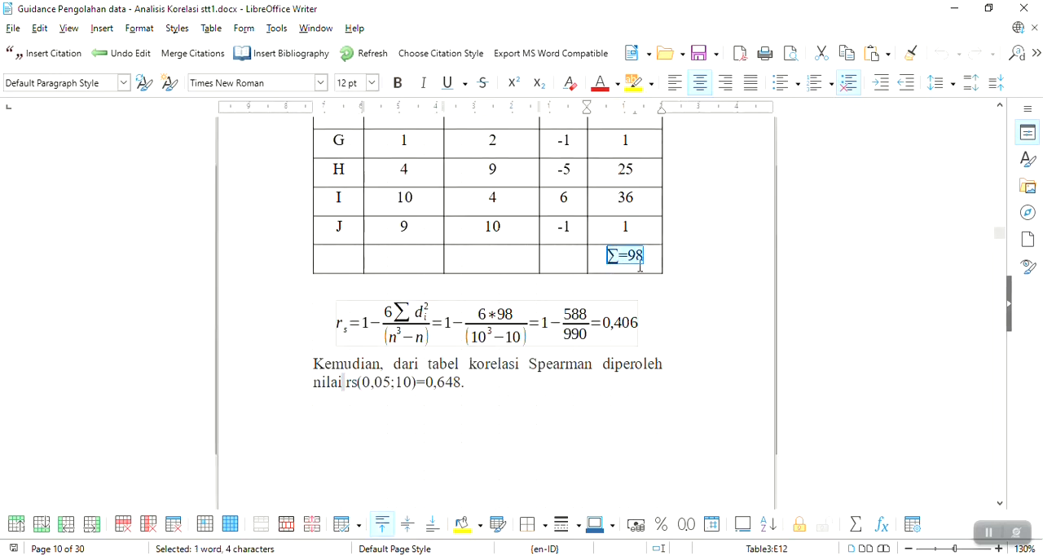
{"action": "left_click", "coordinate": [650, 261]}
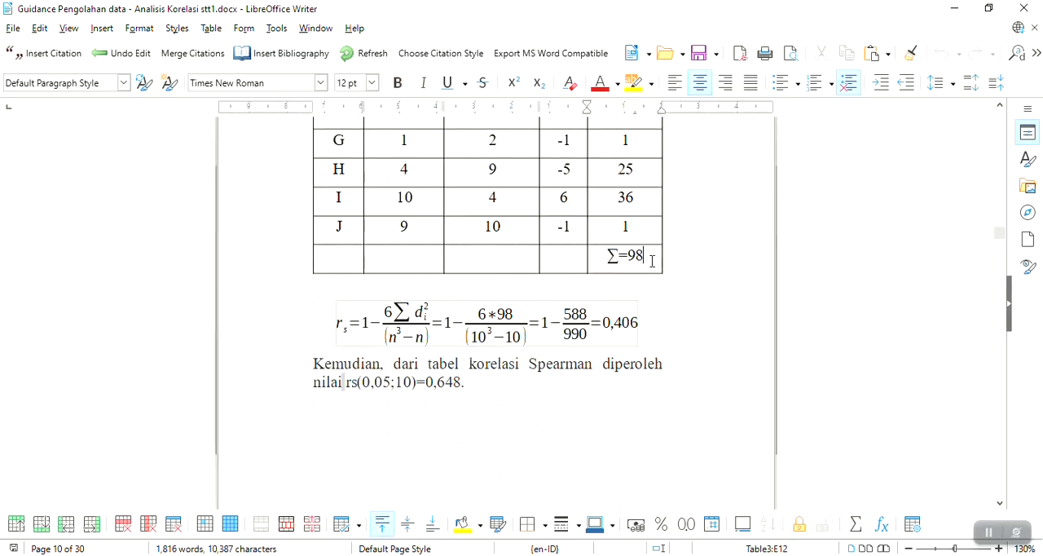
{"action": "left_click_drag", "start_coordinate": [645, 259], "coordinate": [631, 261]}
{"action": "scroll", "coordinate": [663, 272], "scroll_direction": "up", "scroll_amount": 5}
{"action": "scroll", "coordinate": [664, 272], "scroll_direction": "down", "scroll_amount": 5}
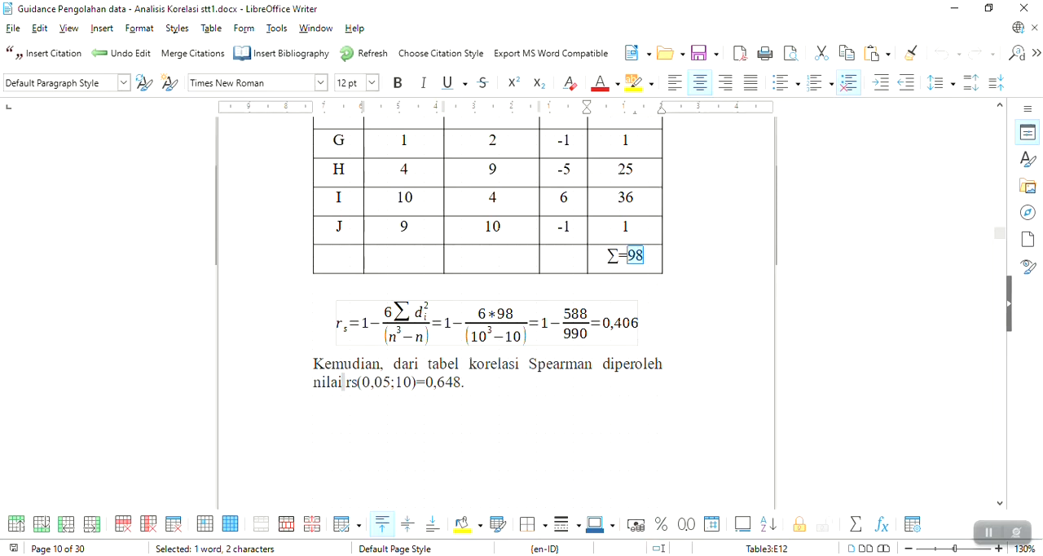
{"action": "left_click", "coordinate": [620, 554]}
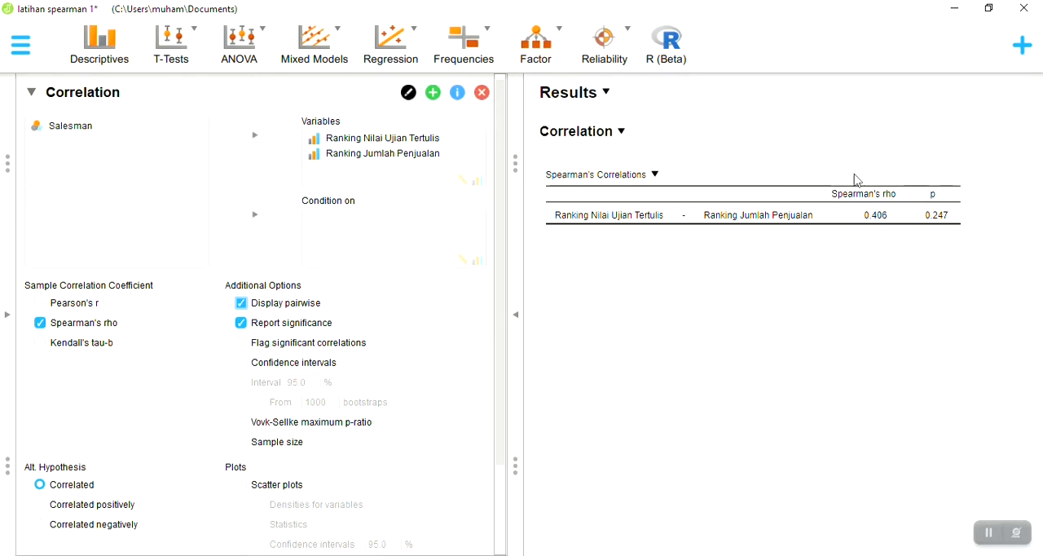
{"action": "left_click", "coordinate": [965, 6]}
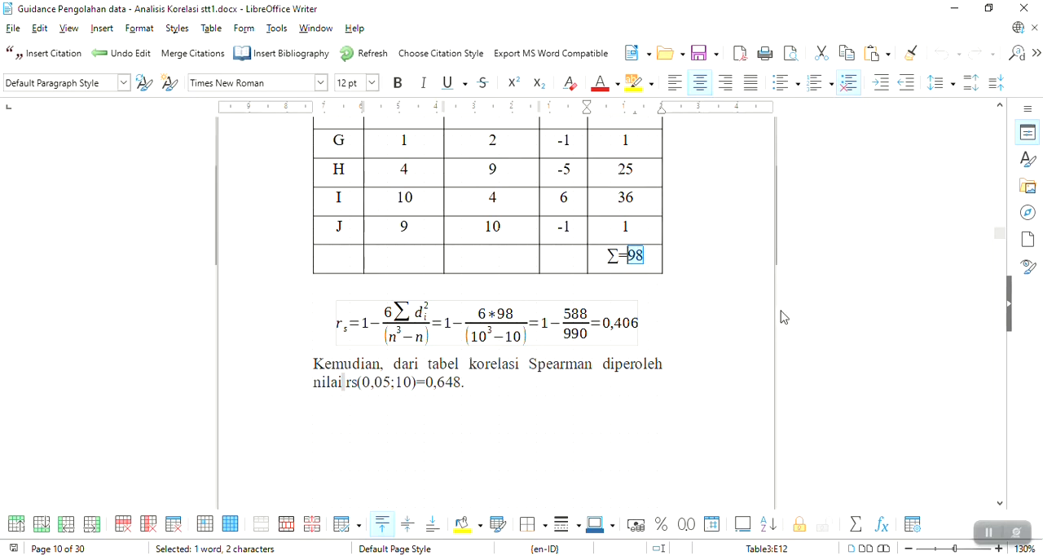
Examine the guide's Nilai Kritis Koefisien Korelasi Peringkat Spearman (Rho) table and go back to the rs calculation
{"action": "scroll", "coordinate": [718, 340], "scroll_direction": "down", "scroll_amount": 3}
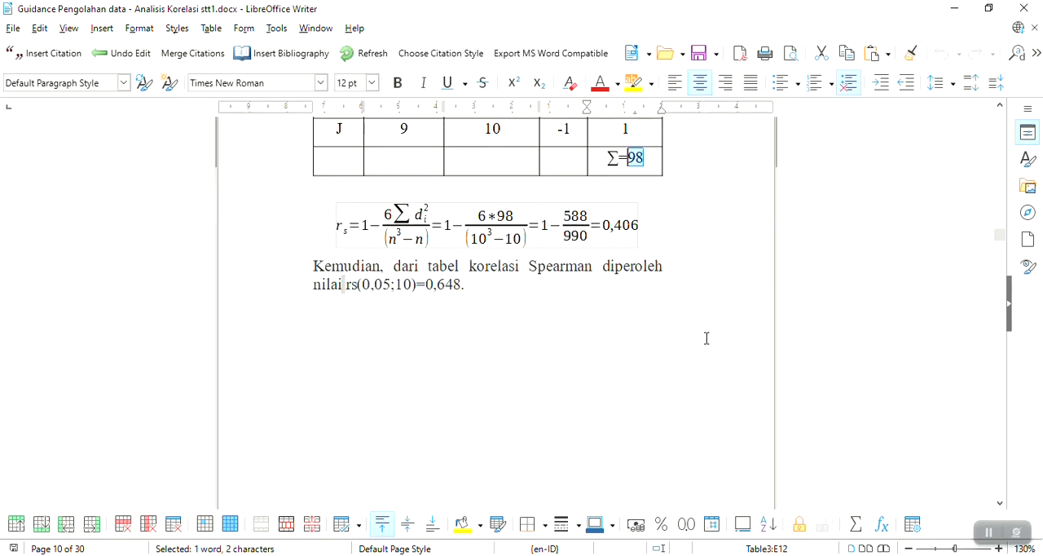
{"action": "scroll", "coordinate": [653, 259], "scroll_direction": "down", "scroll_amount": 15}
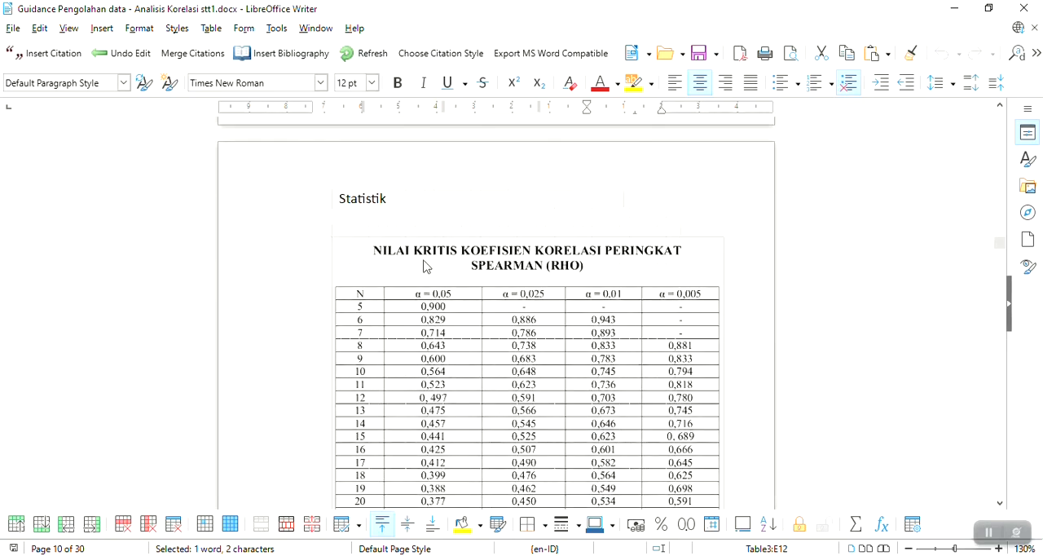
{"action": "scroll", "coordinate": [490, 263], "scroll_direction": "down", "scroll_amount": 3}
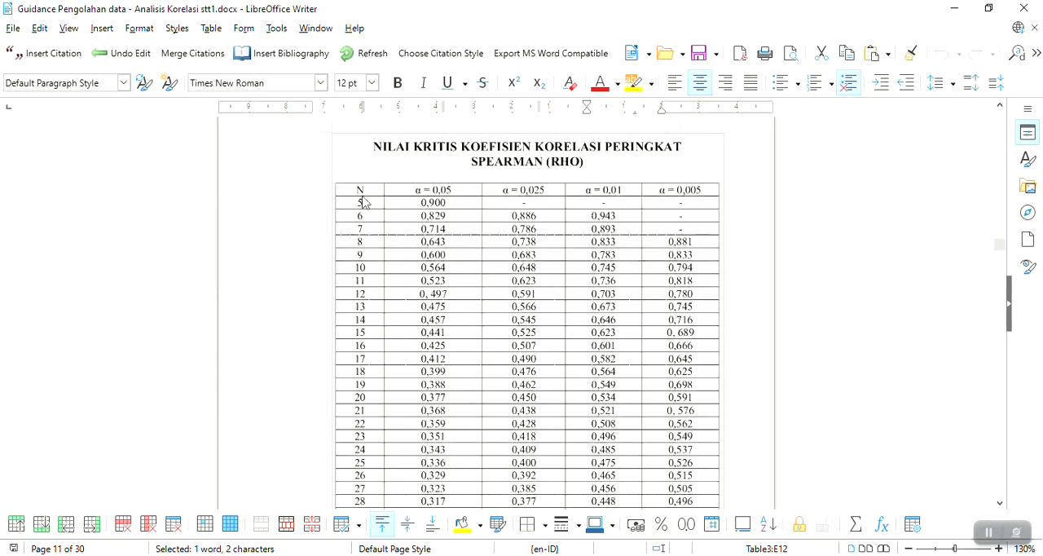
{"action": "scroll", "coordinate": [453, 192], "scroll_direction": "down", "scroll_amount": 2}
{"action": "scroll", "coordinate": [455, 187], "scroll_direction": "down", "scroll_amount": 2}
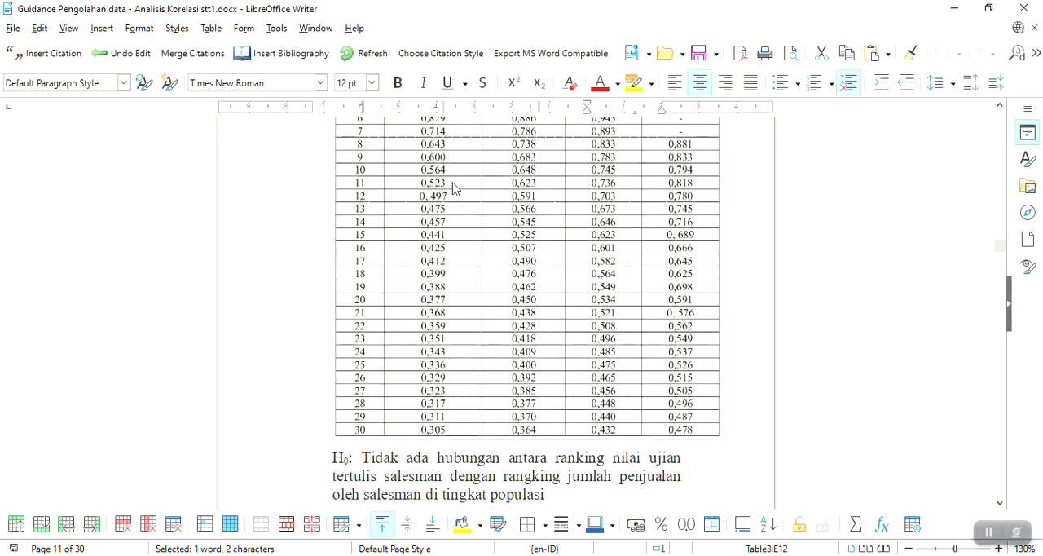
{"action": "scroll", "coordinate": [464, 184], "scroll_direction": "up", "scroll_amount": 15}
{"action": "scroll", "coordinate": [512, 209], "scroll_direction": "down", "scroll_amount": 15}
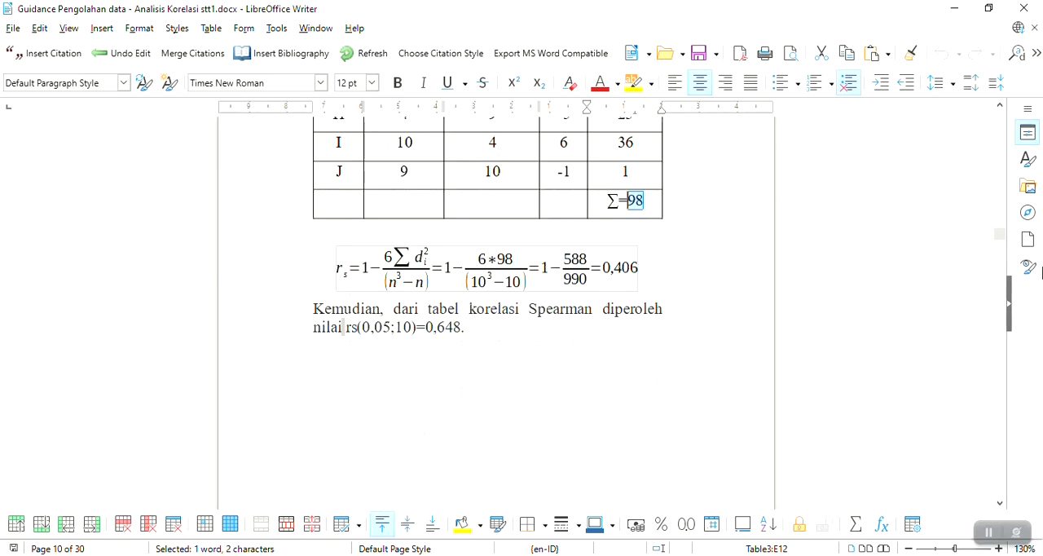
Look up n = 10 at 0.05 in Tabel Spearman (two tail) and highlight the critical value in the rs(0,05;10) sentence
{"action": "scroll", "coordinate": [1006, 234], "scroll_direction": "up", "scroll_amount": 6}
{"action": "left_click_drag", "start_coordinate": [1008, 237], "coordinate": [996, 180]}
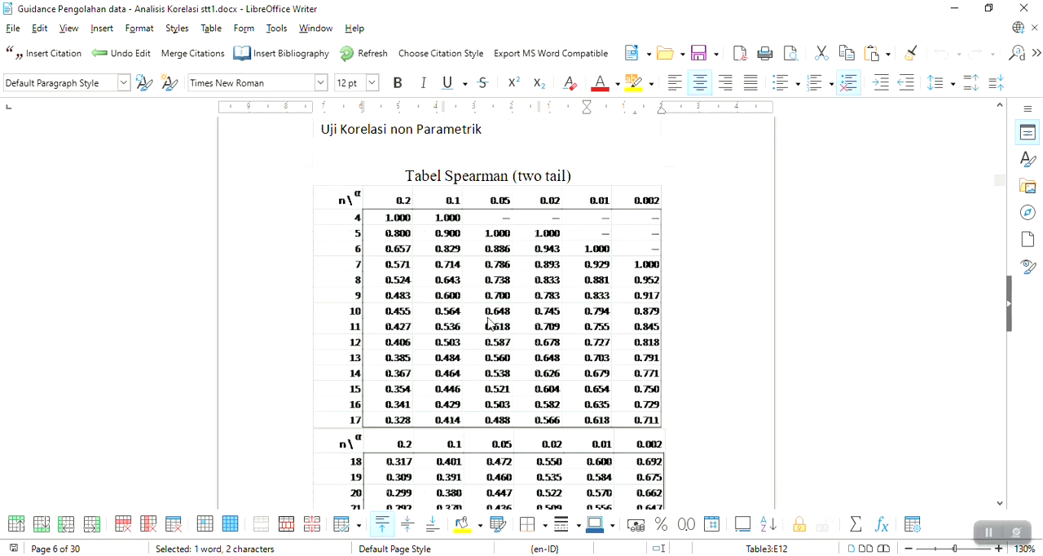
{"action": "scroll", "coordinate": [512, 317], "scroll_direction": "down", "scroll_amount": 20}
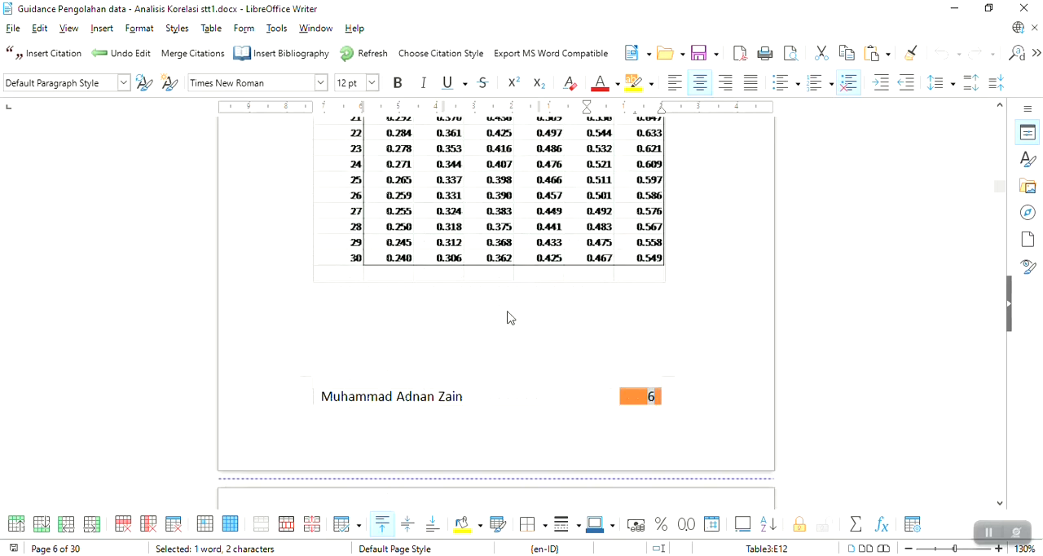
{"action": "scroll", "coordinate": [513, 309], "scroll_direction": "down", "scroll_amount": 20}
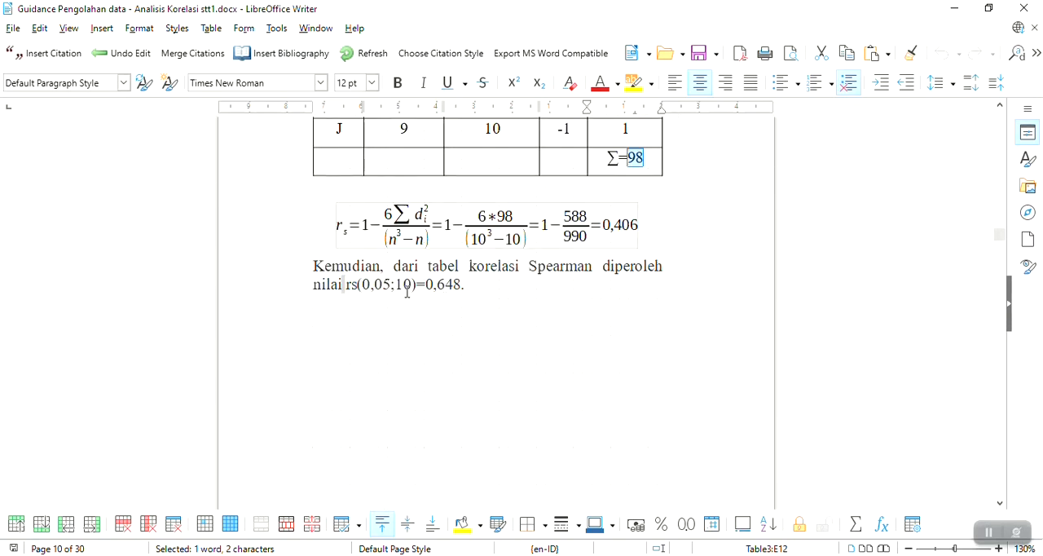
{"action": "left_click", "coordinate": [470, 283]}
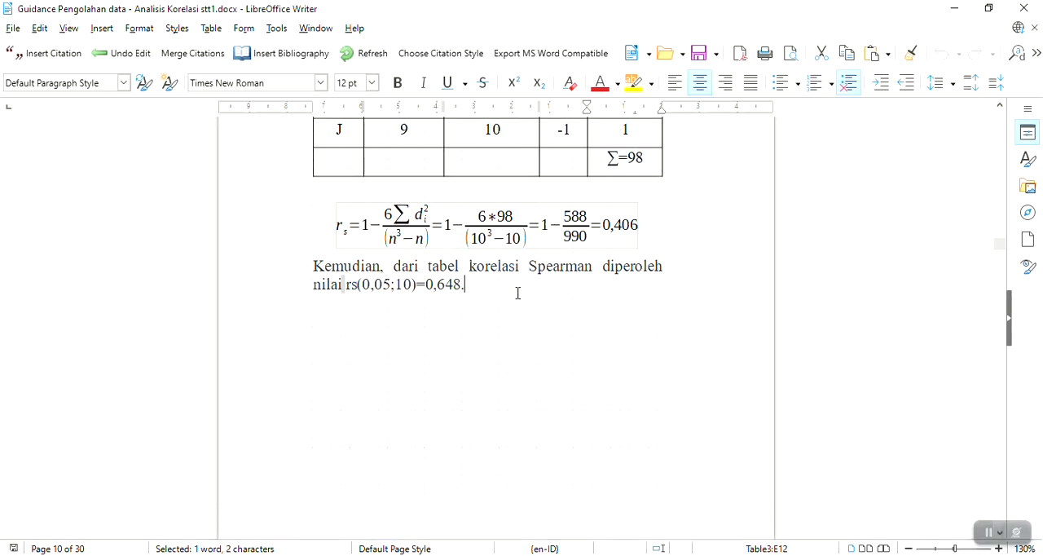
{"action": "left_click_drag", "start_coordinate": [517, 294], "coordinate": [426, 285]}
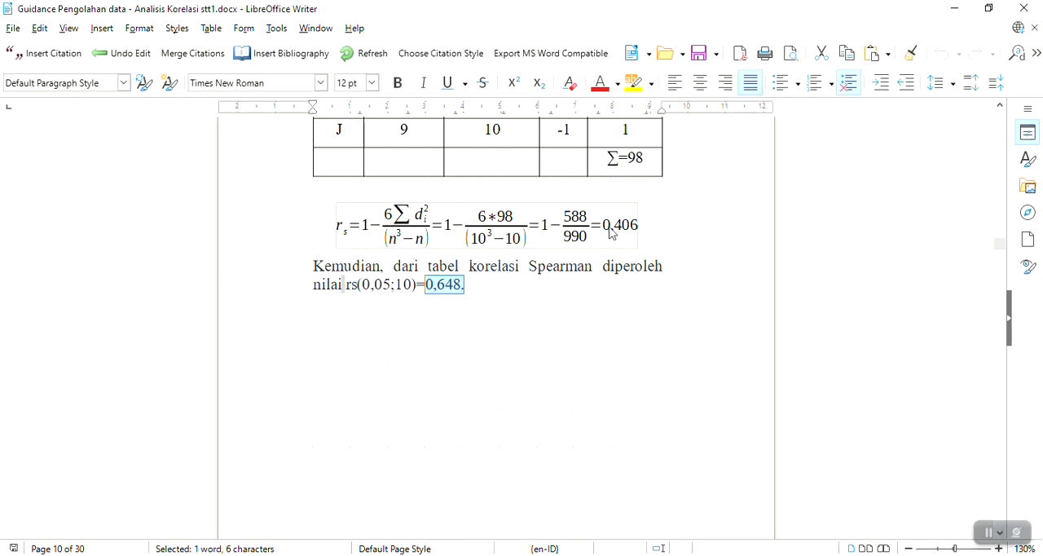
Read the Kriteria Pengujian, Keputusan and Kesimpulan paragraphs that close the worked solution
{"action": "scroll", "coordinate": [640, 231], "scroll_direction": "down", "scroll_amount": 10}
{"action": "scroll", "coordinate": [641, 230], "scroll_direction": "down", "scroll_amount": 12}
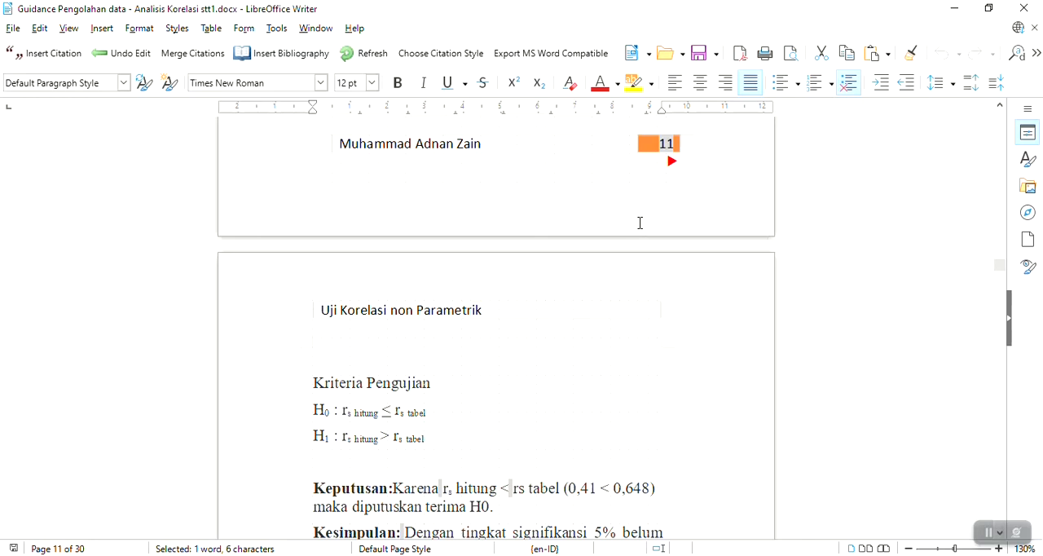
{"action": "scroll", "coordinate": [640, 223], "scroll_direction": "down", "scroll_amount": 1}
{"action": "scroll", "coordinate": [640, 223], "scroll_direction": "down", "scroll_amount": 1}
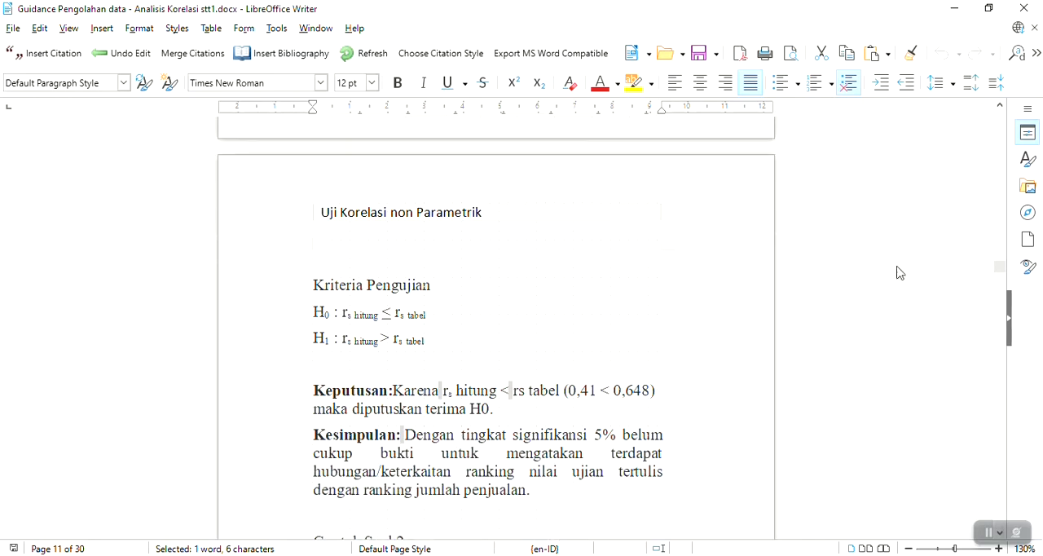